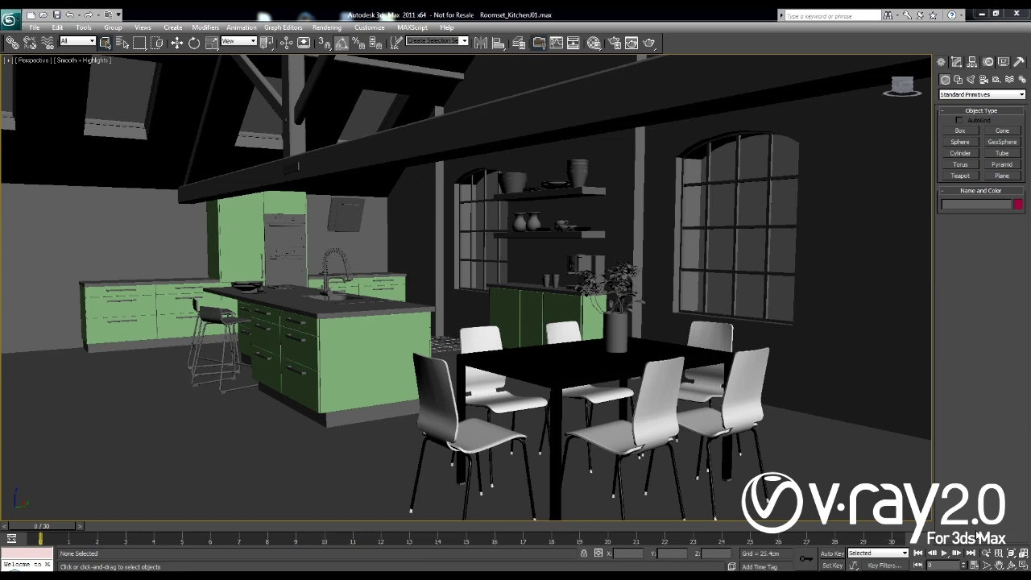
Step: Select the walls, cupboard fronts and several dining chairs in turn, and render the perspective view as a first check
left_click(854, 390)
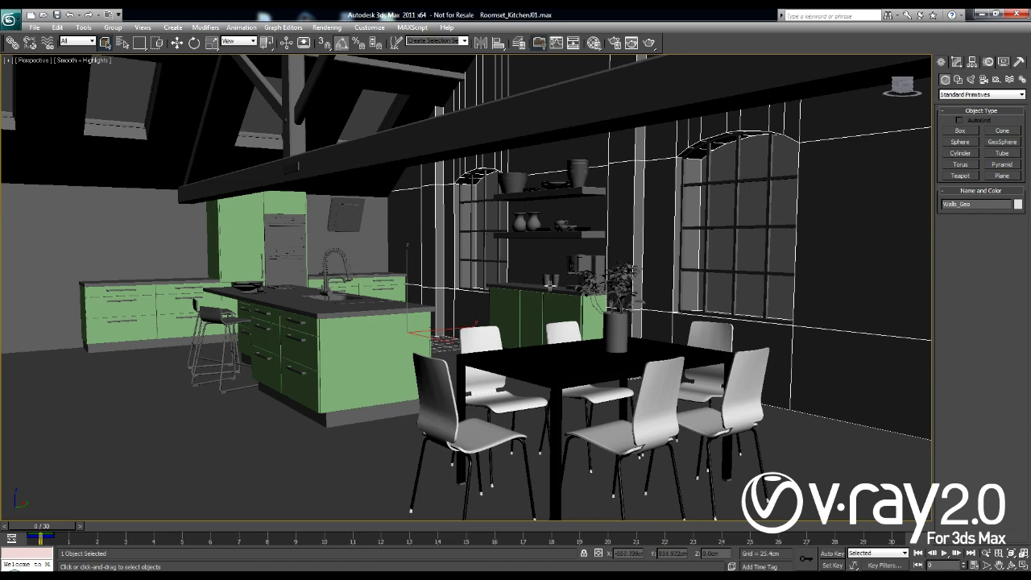
left_click(387, 331)
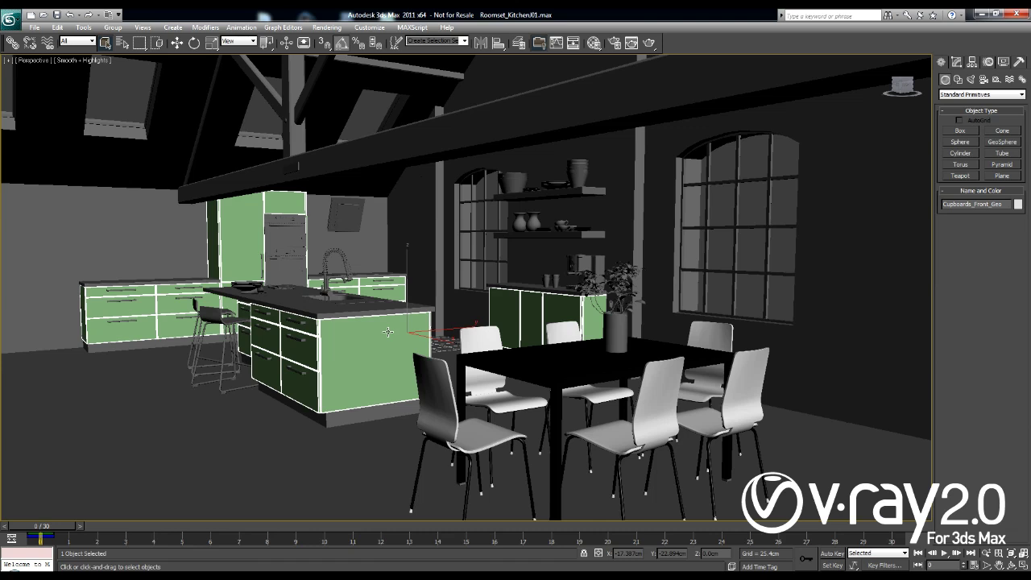
left_click(468, 348)
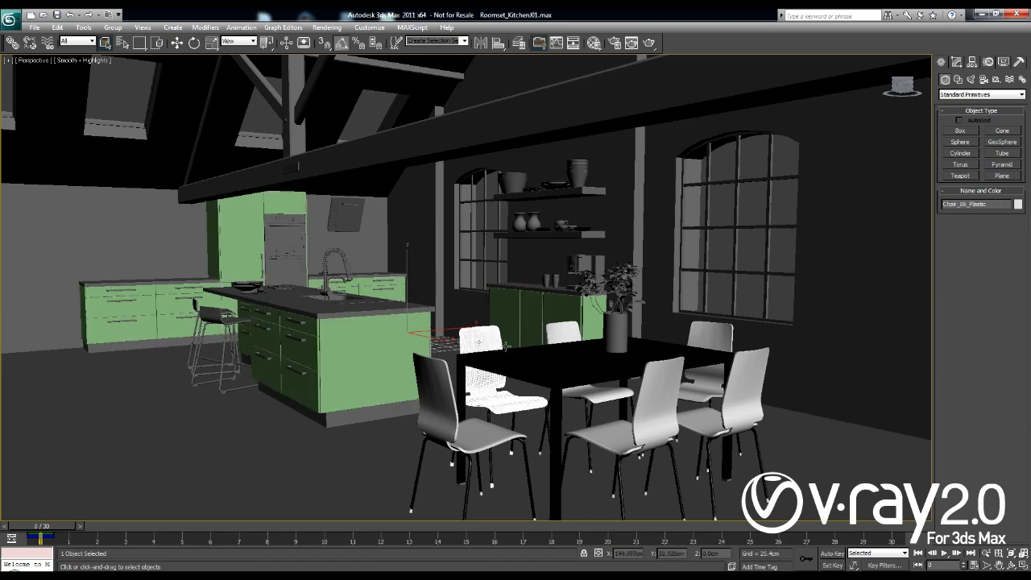
left_click(590, 365)
left_click(649, 395)
left_click(649, 43)
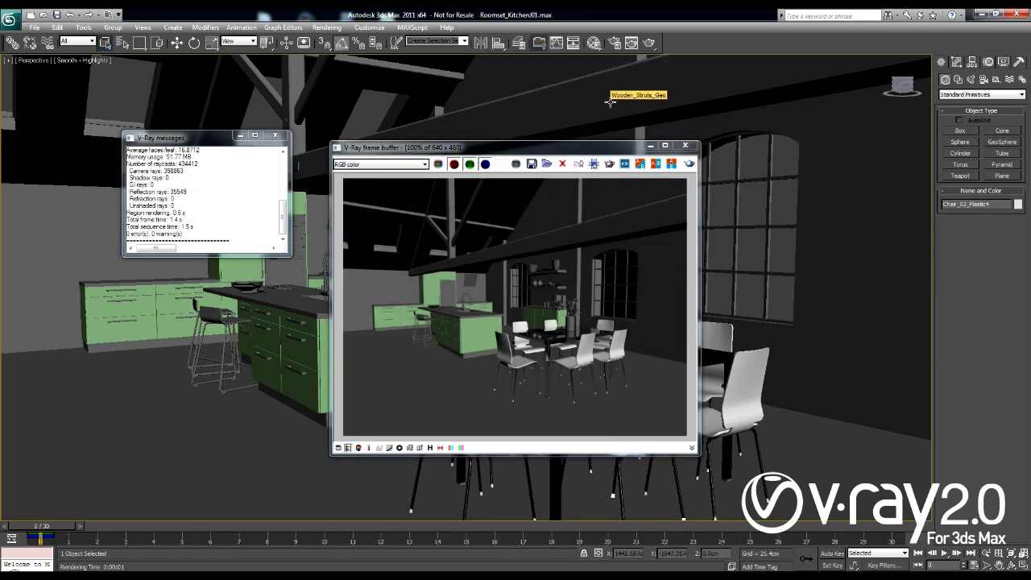
left_click(685, 145)
Step: Enable the material override in the V-Ray global switches and assign a VRayMtl as the override material
left_click(615, 45)
left_click_drag(282, 59, 768, 82)
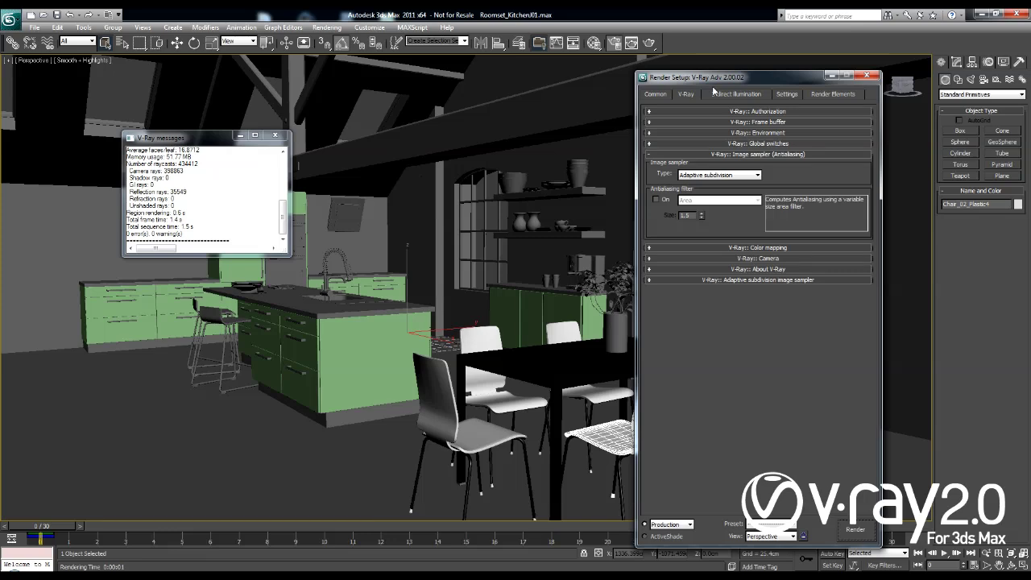
left_click(753, 144)
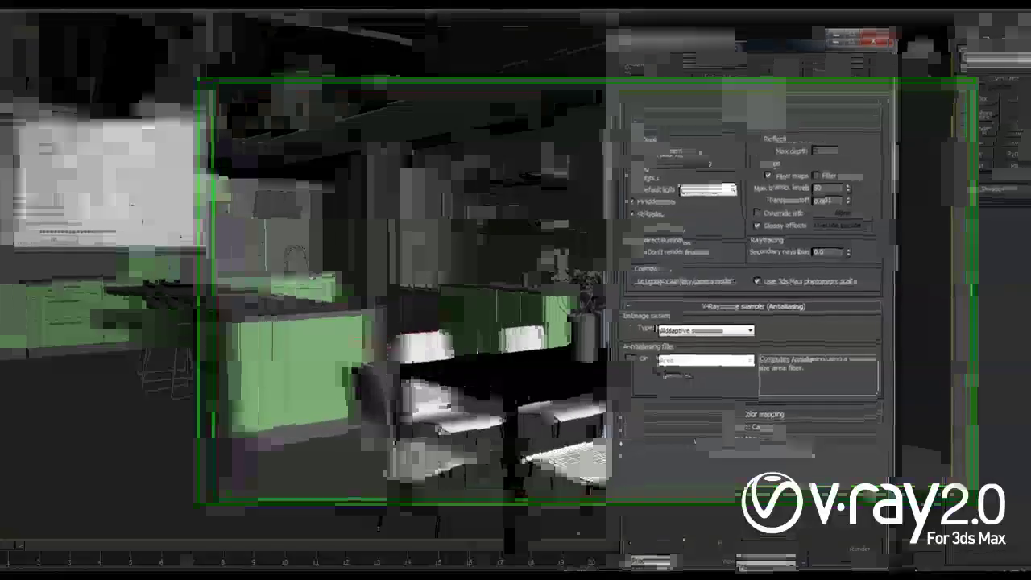
left_click(762, 187)
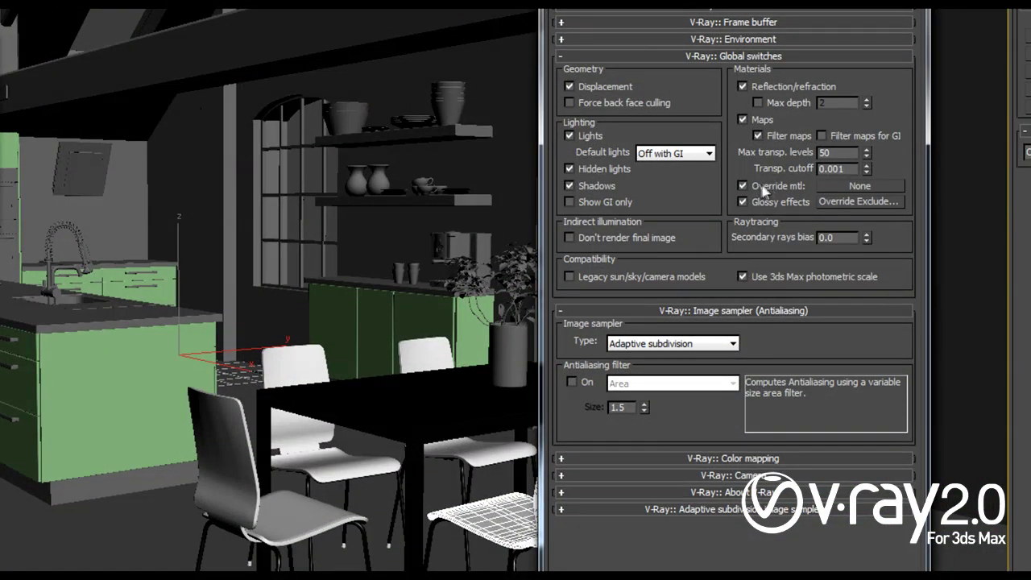
left_click(858, 186)
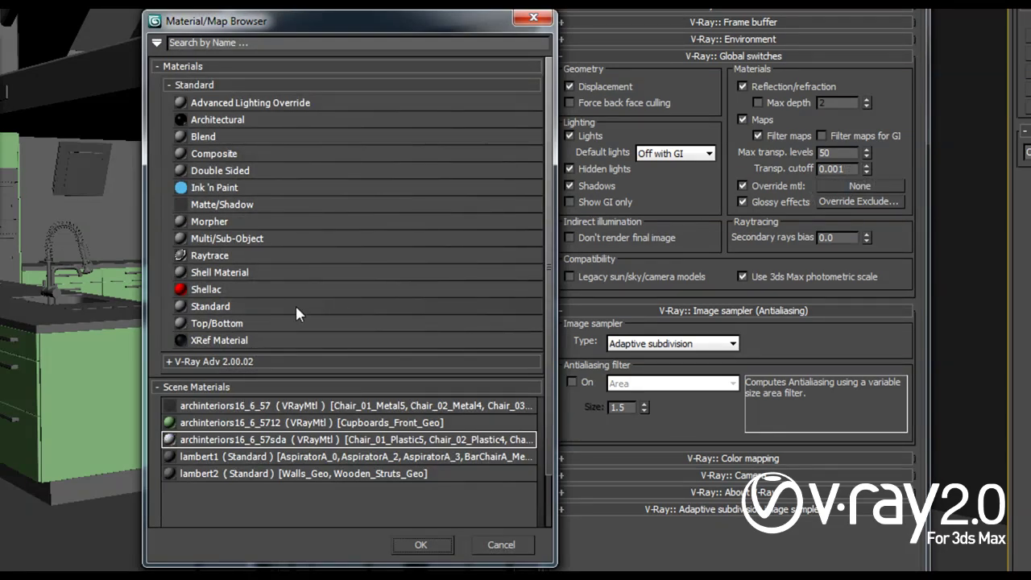
left_click(256, 360)
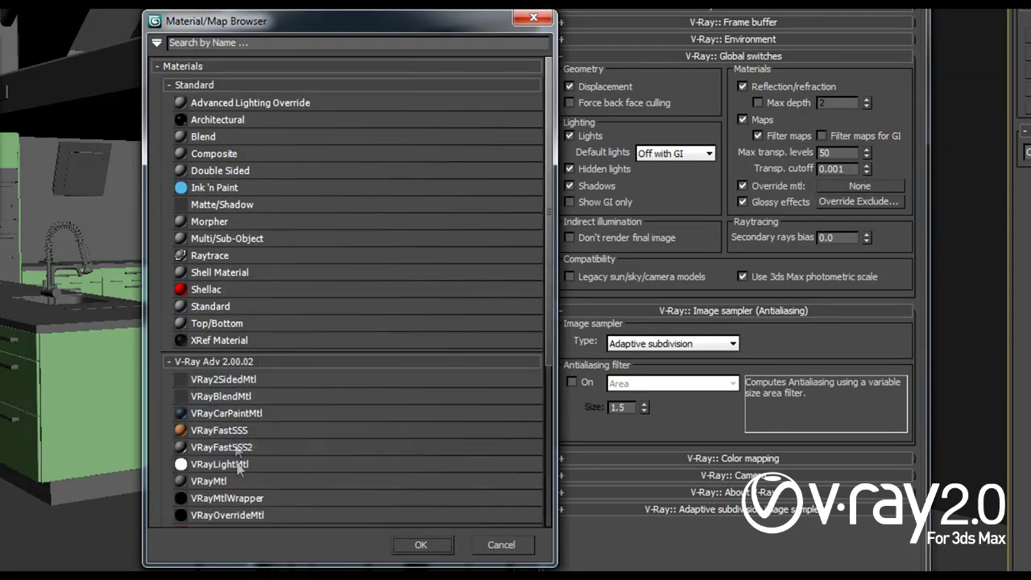
double_click(211, 481)
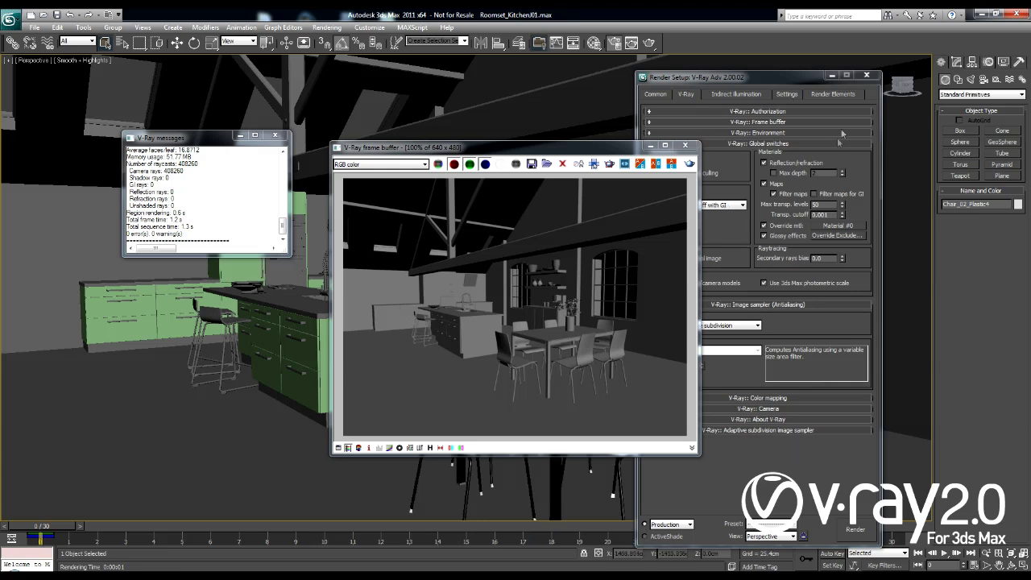
Step: Check the test render with the override material and close the render setup, frame buffer and V-Ray messages windows
left_click(866, 74)
left_click_drag(620, 147, 700, 124)
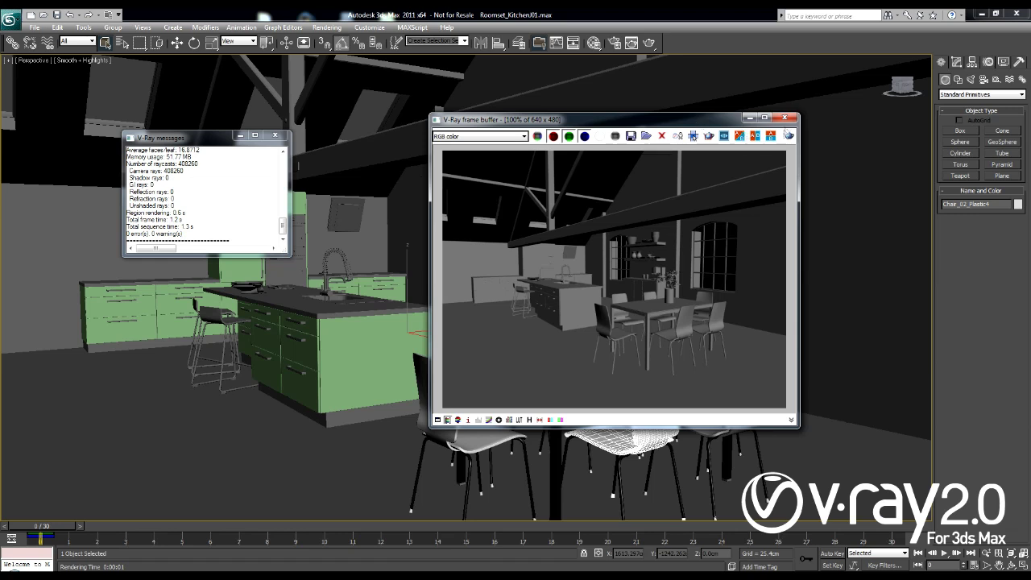
left_click(786, 119)
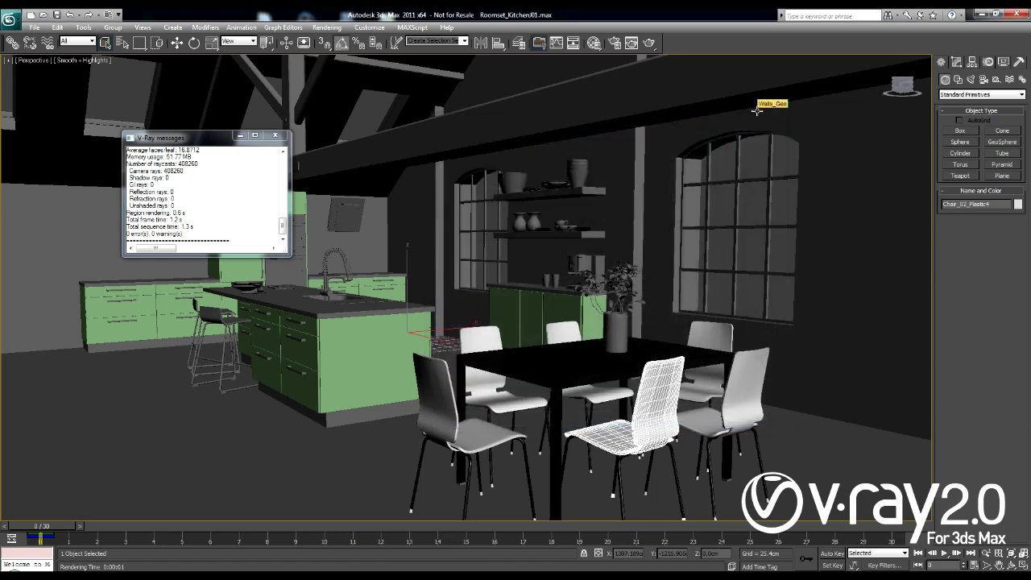
left_click(270, 135)
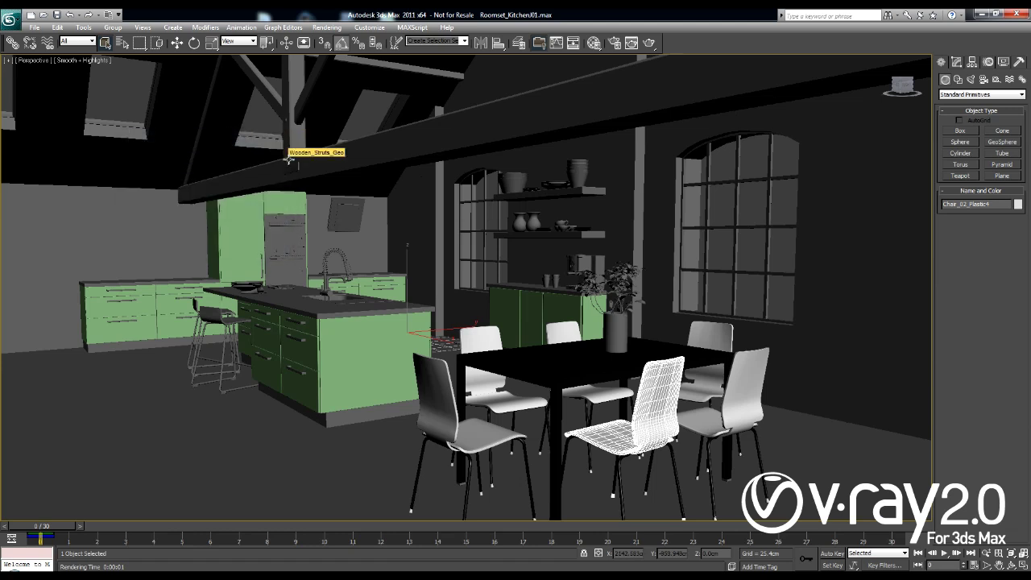
Step: Examine the V-Ray frame buffer settings in the render setup and close it
left_click(613, 43)
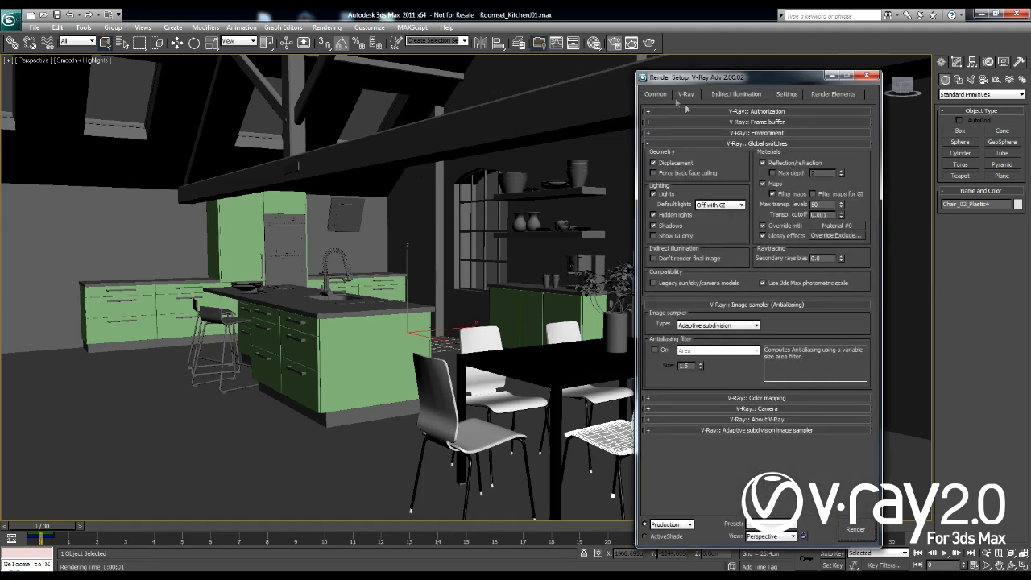
left_click(763, 121)
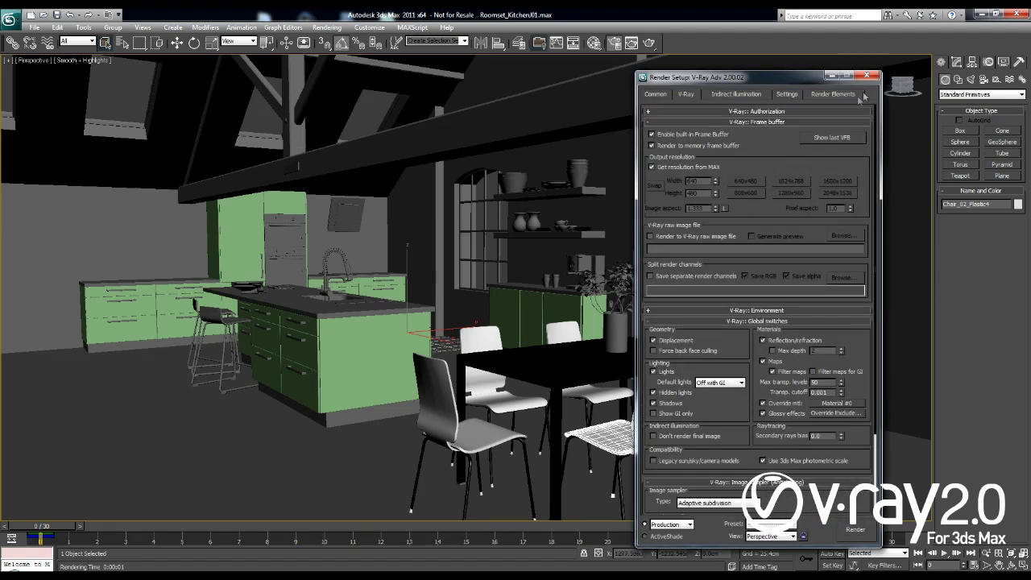
left_click(866, 75)
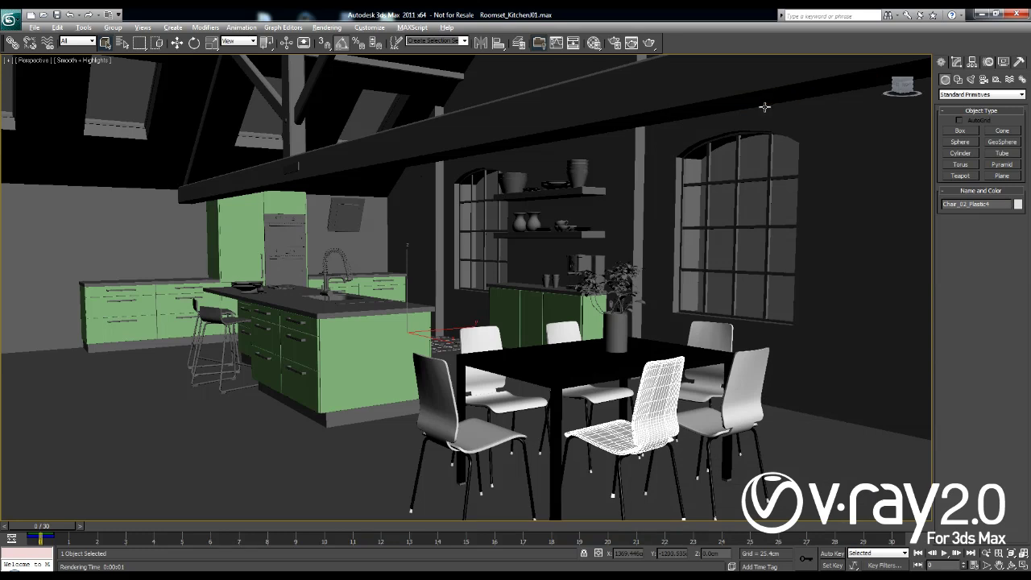
Step: Create a VRaySun in the front view, high outside the house and aimed down at the kitchen floor, with an automatic VRaySky environment map
key("alt+w")
middle_click_drag(682, 129, 677, 119)
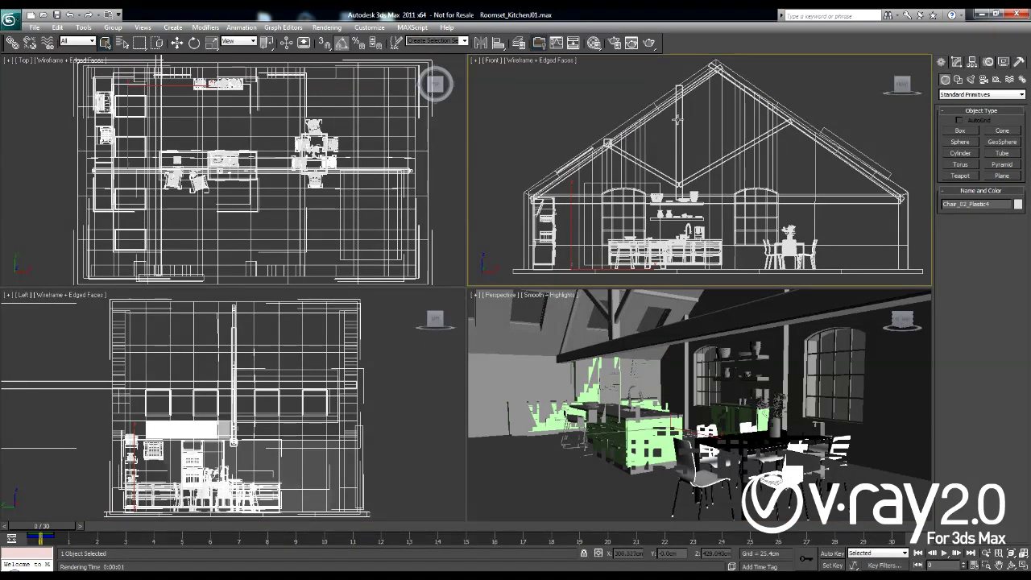
right_click(675, 120)
left_click(657, 147)
scroll(656, 147, "down", 2)
scroll(656, 147, "down", 2)
left_click(971, 79)
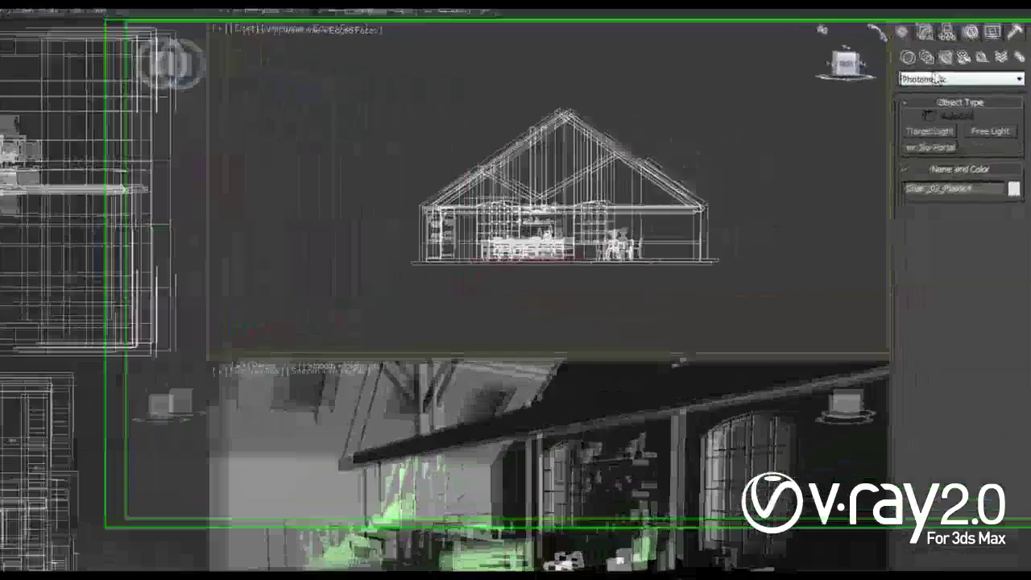
left_click(937, 78)
left_click(916, 112)
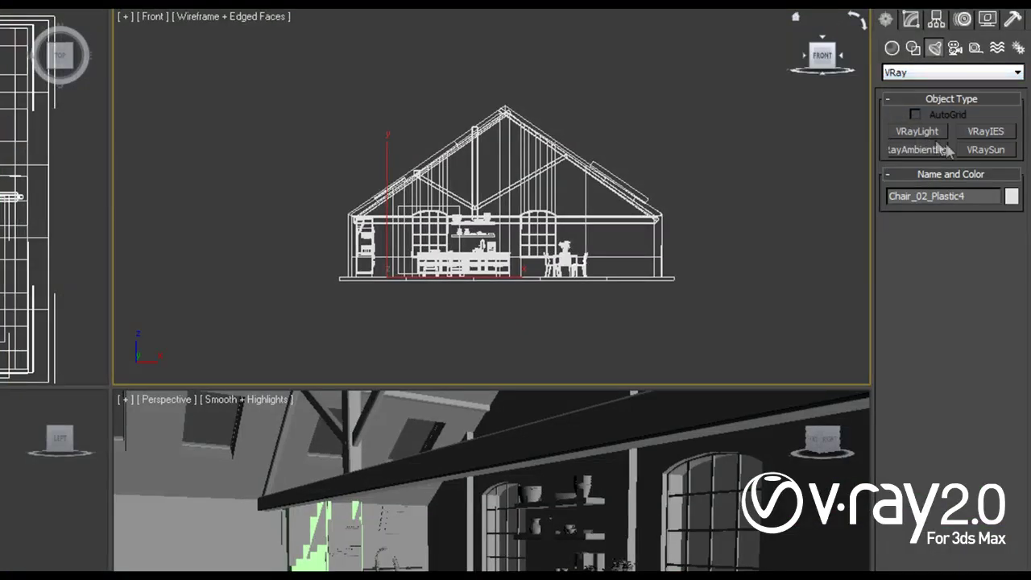
left_click(989, 152)
left_click_drag(285, 37, 401, 278)
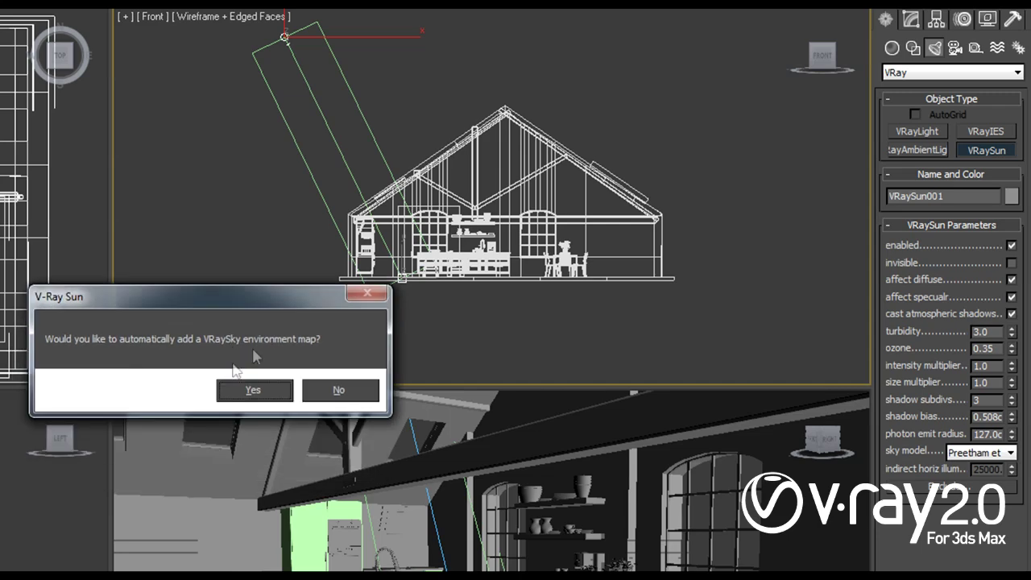
left_click(255, 390)
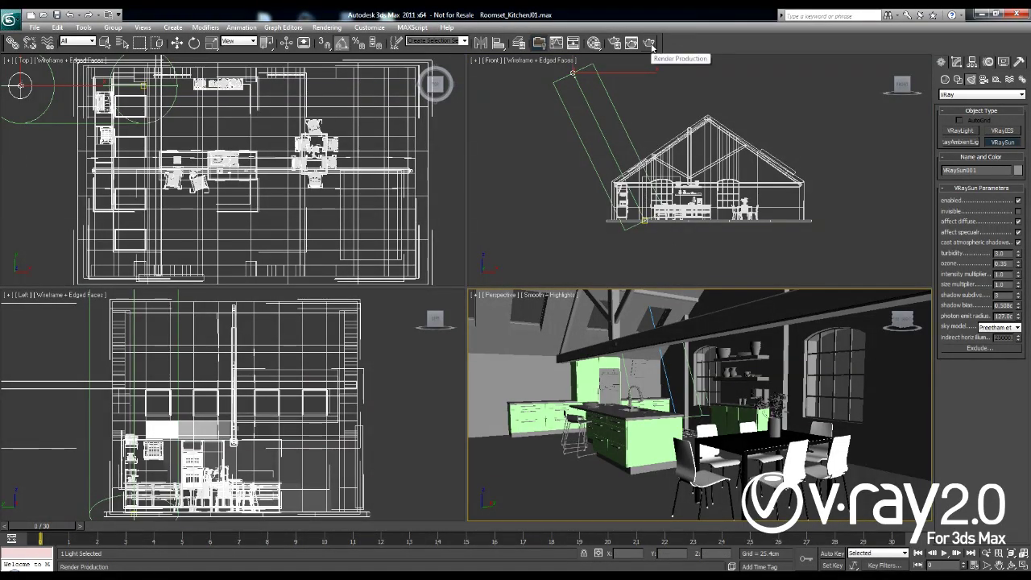
Step: Render the perspective view with the sun light and inspect the environment settings
left_click(650, 45)
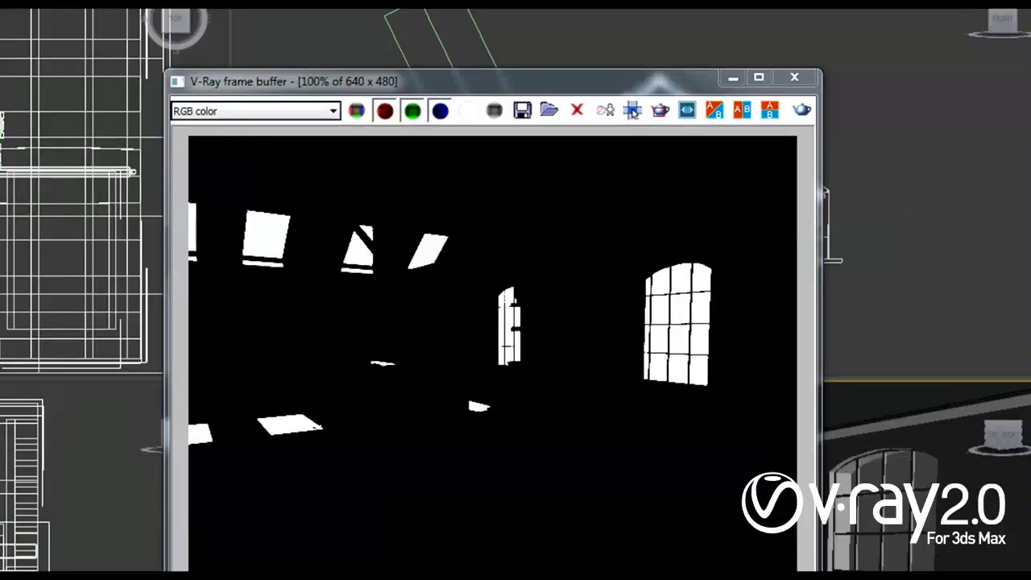
key("8")
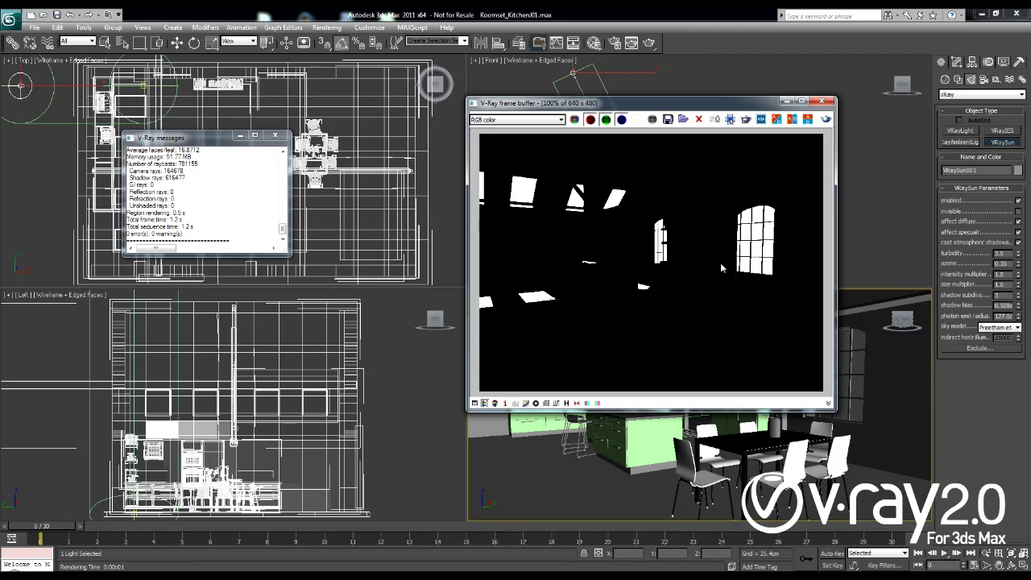
Step: Turn on V-Ray indirect illumination and set the secondary bounces GI engine to Light cache
left_click(615, 46)
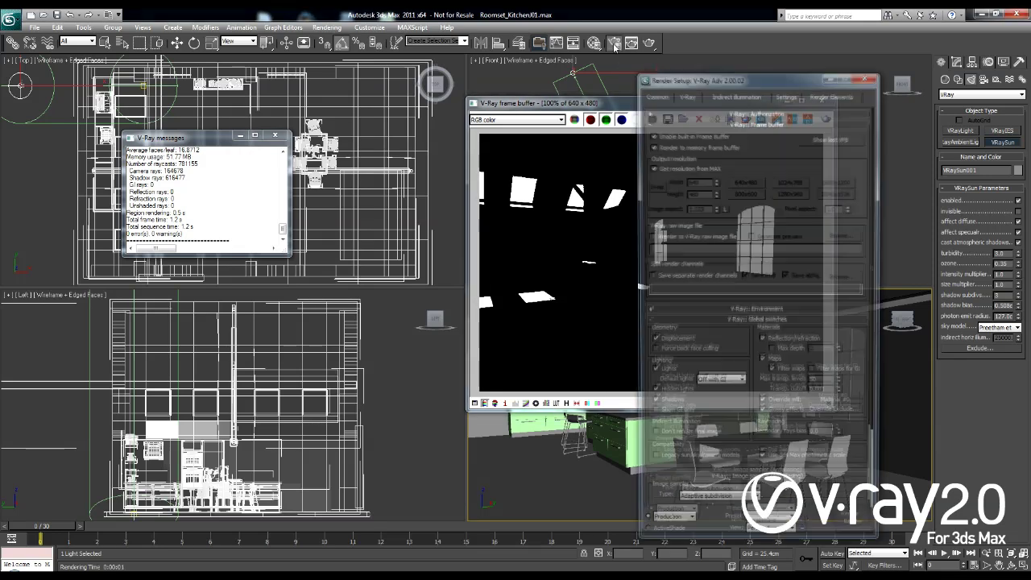
left_click_drag(712, 80, 322, 41)
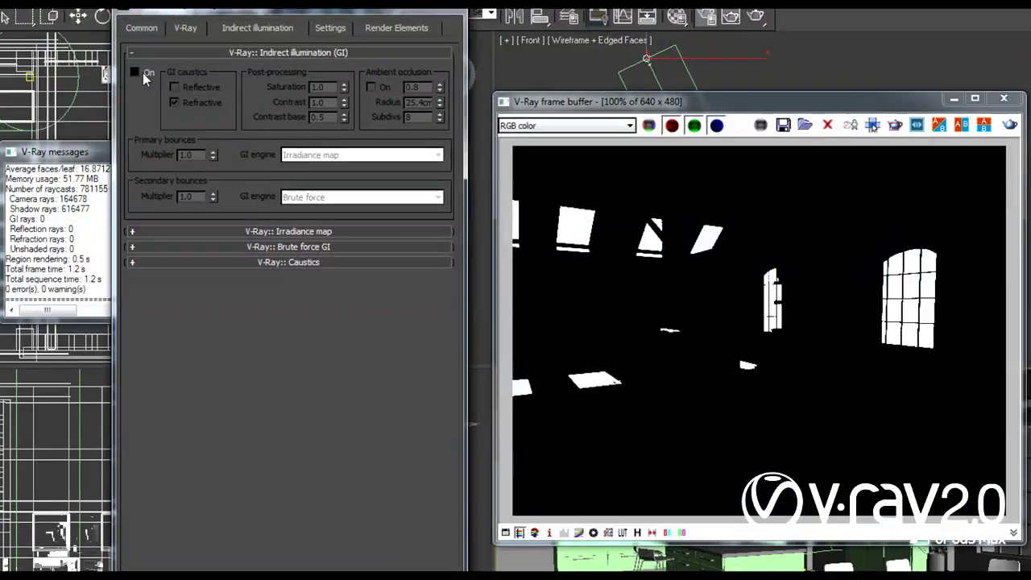
left_click(180, 78)
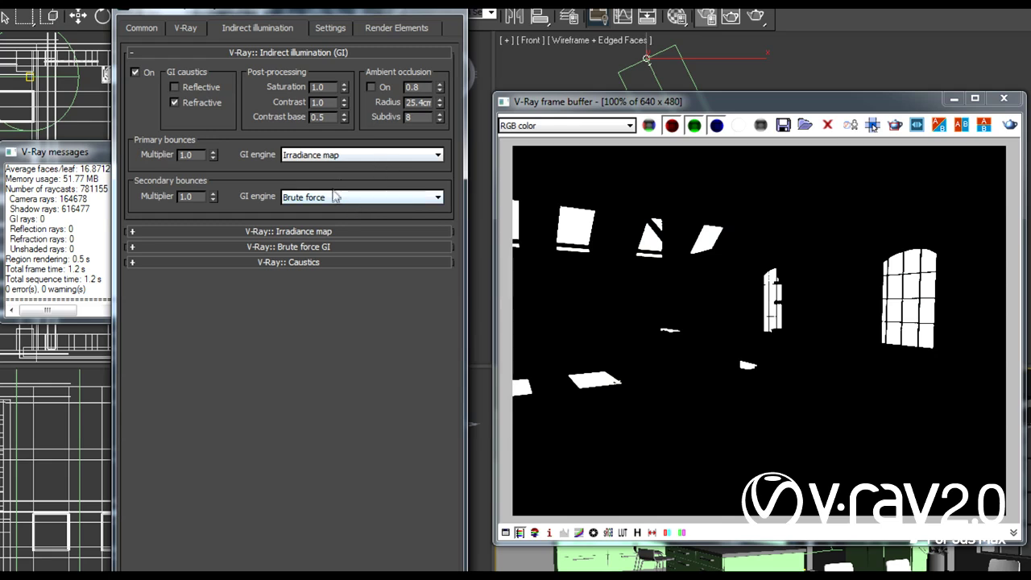
left_click(332, 199)
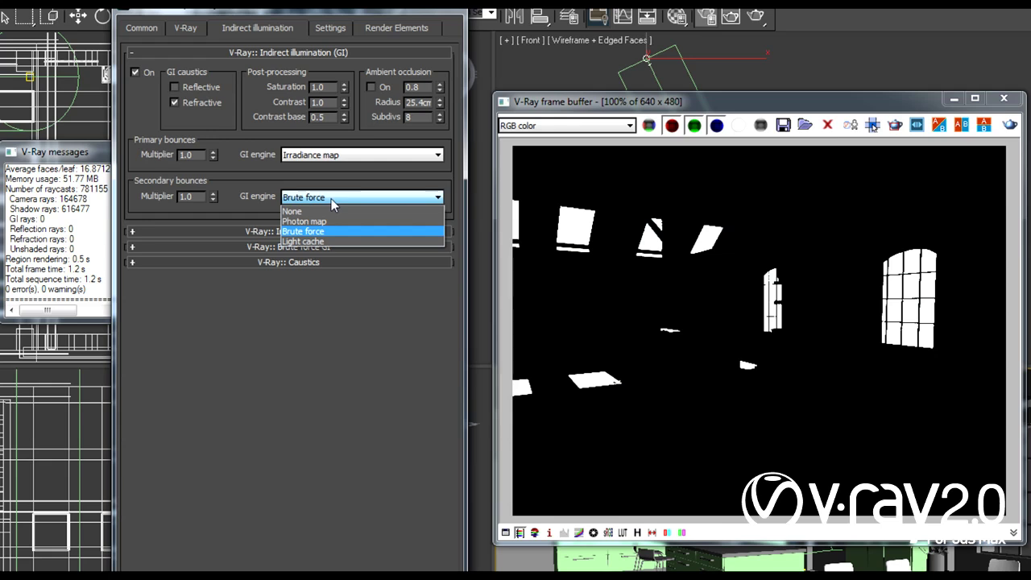
left_click(314, 242)
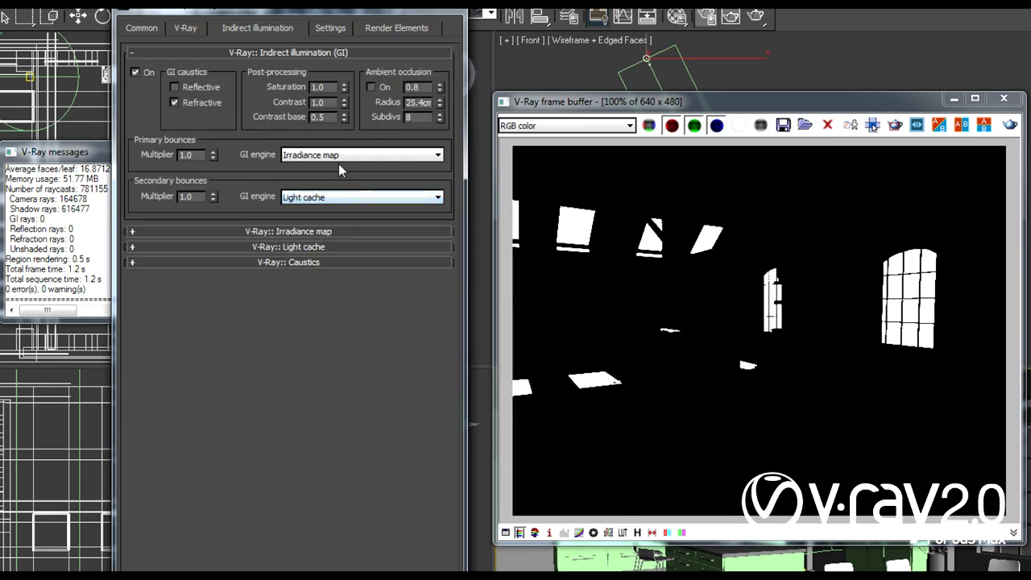
Step: Set the irradiance map preset to Low and enable its calculation phase display
left_click(321, 232)
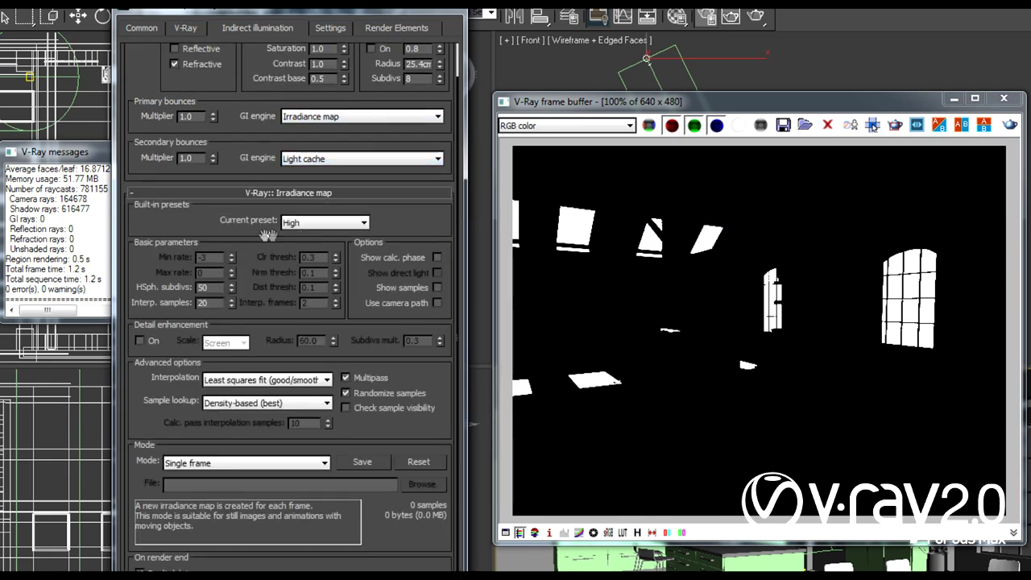
scroll(268, 235, "down", 1)
left_click(304, 211)
left_click(304, 211)
left_click(312, 213)
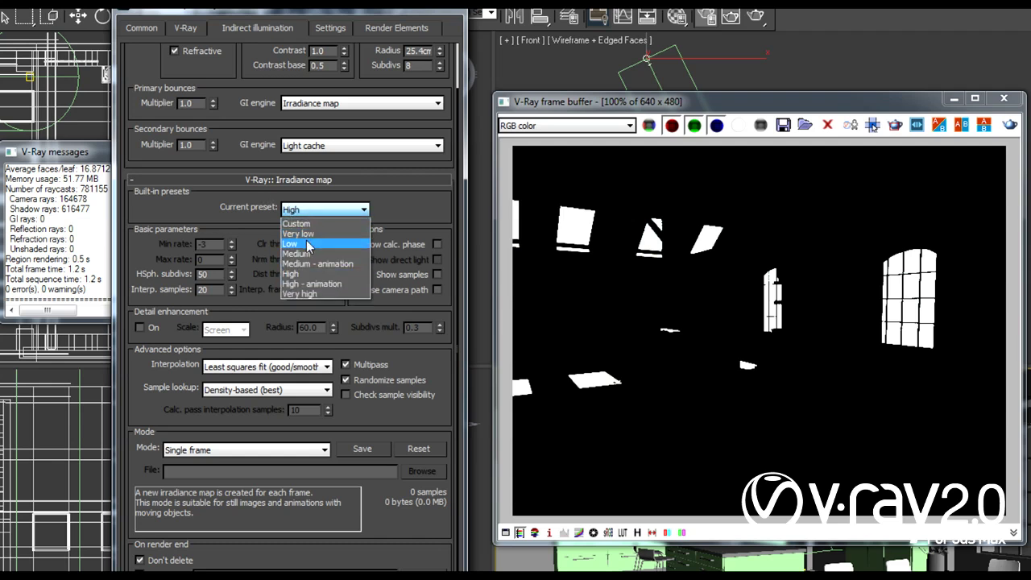
left_click(307, 244)
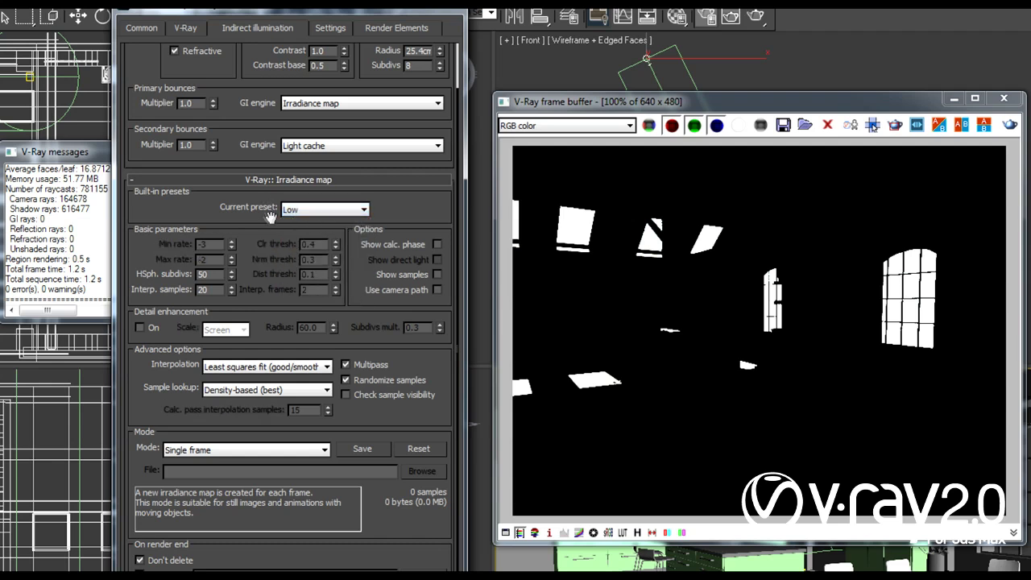
left_click(436, 244)
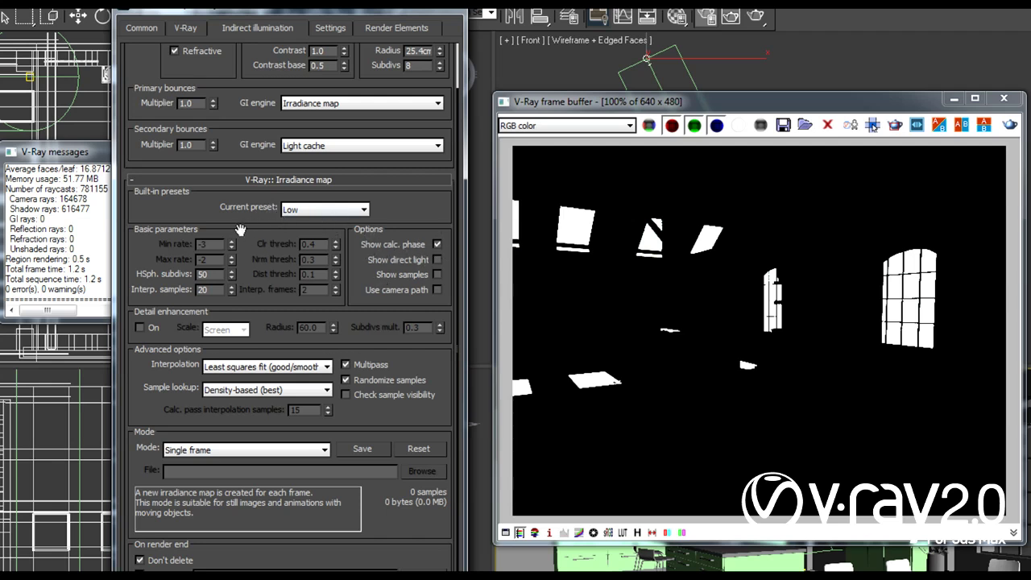
Step: Set the light cache subdivisions to 500 with its calculation phase shown, and render the perspective view
left_click_drag(218, 221, 216, 208)
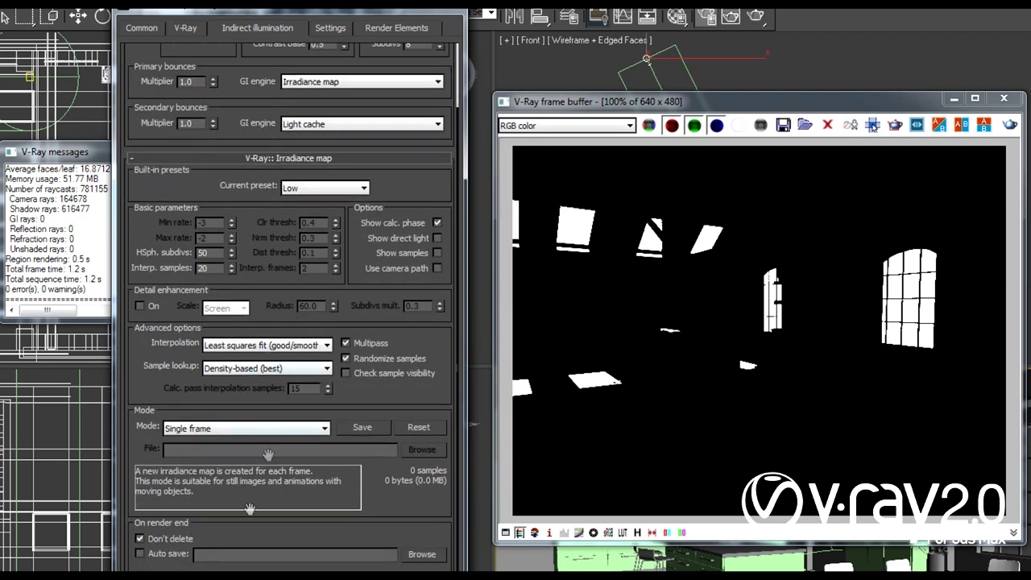
scroll(244, 302, "down", 5)
scroll(188, 397, "down", 1)
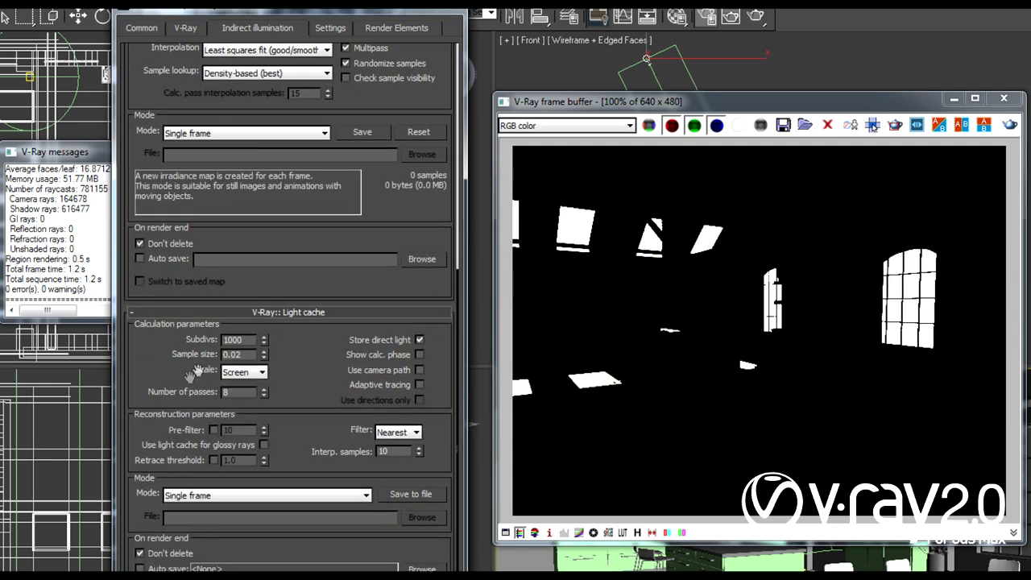
left_click_drag(246, 338, 206, 333)
type("5")
key("Return")
left_click(420, 354)
key("shift+q")
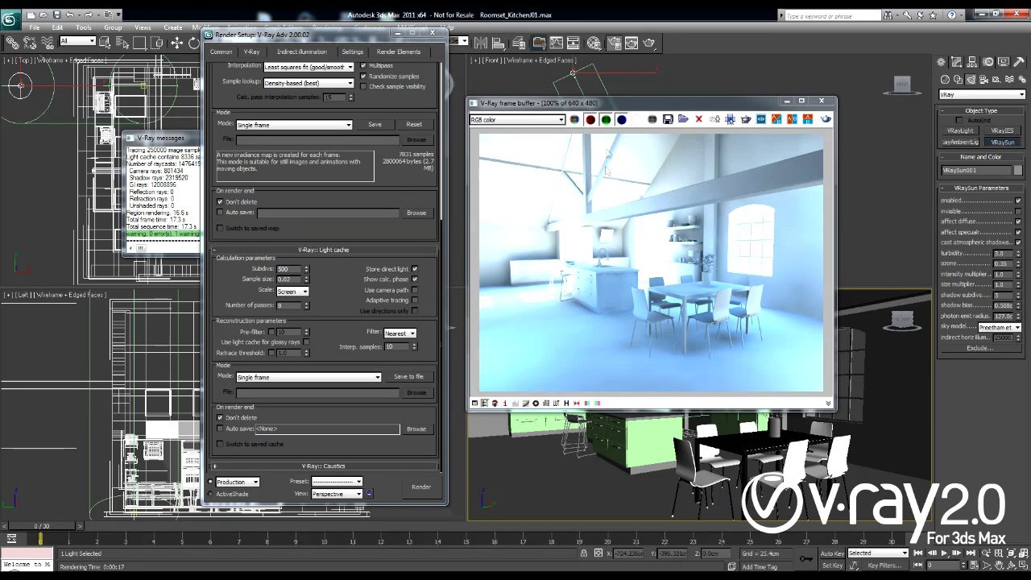
Step: Review the exposure control types in the environment settings and keep no exposure control selected
left_click_drag(618, 102, 293, 115)
left_click(653, 90)
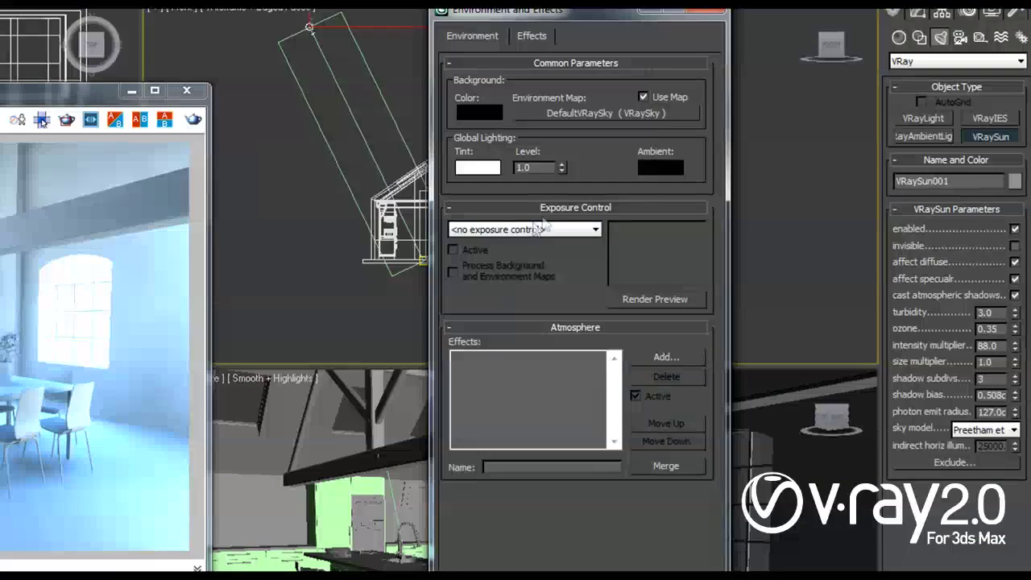
left_click(542, 229)
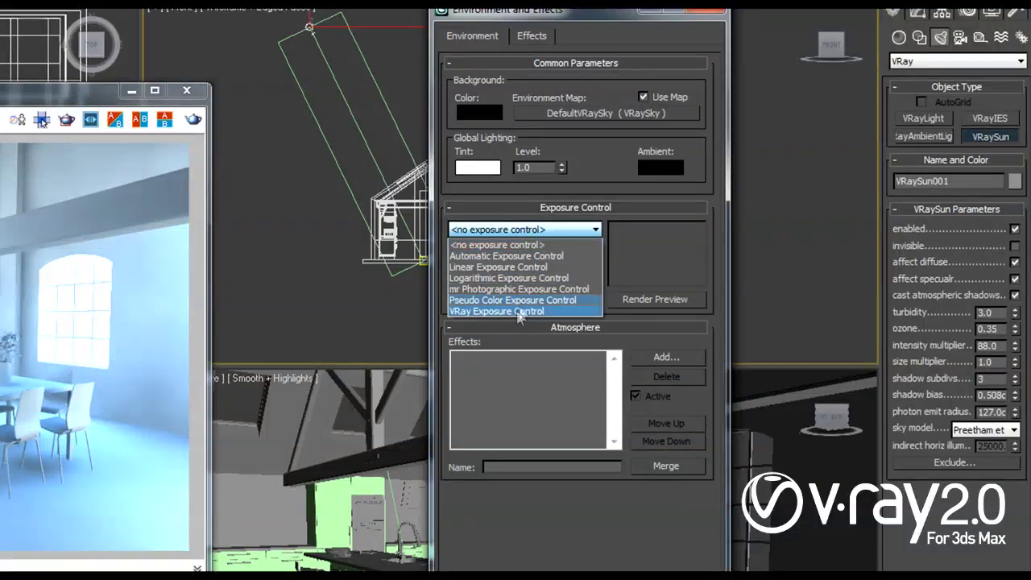
left_click(549, 245)
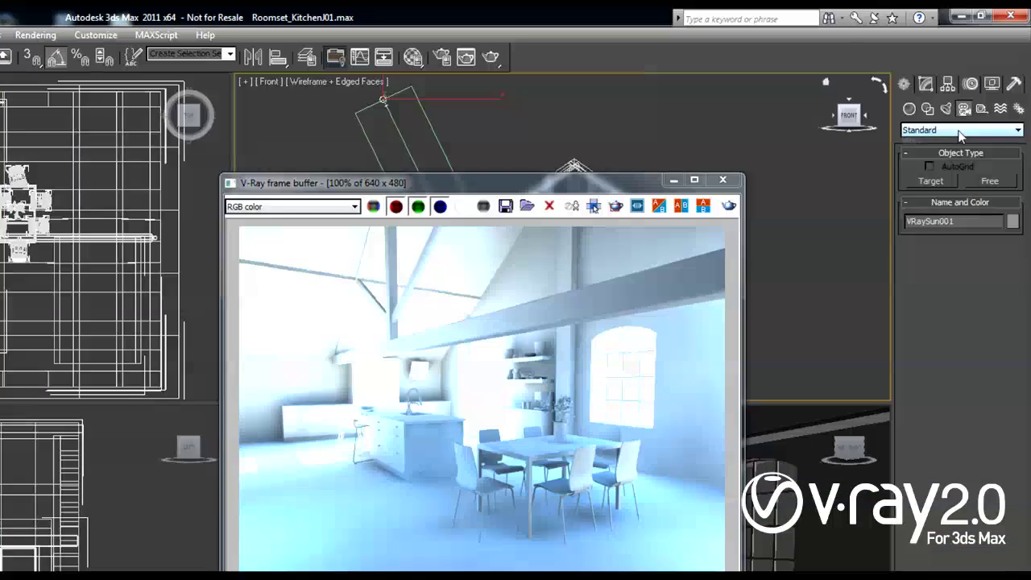
Step: Create a VRayPhysicalCamera in the Top view, aimed diagonally across the kitchen from the room's corner, and show its view in the perspective viewport
left_click(979, 94)
left_click(945, 153)
left_click(980, 177)
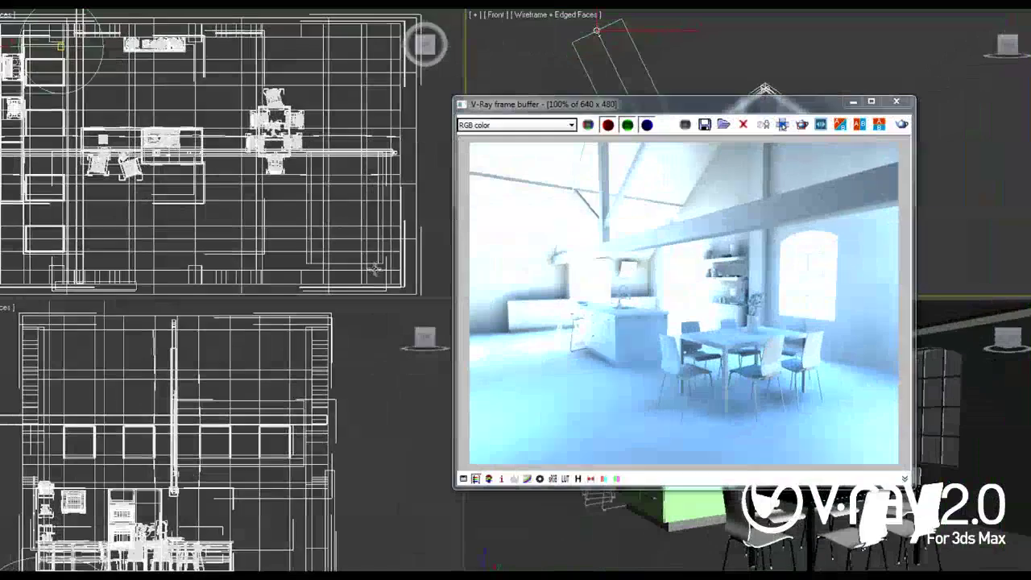
left_click_drag(371, 258, 195, 83)
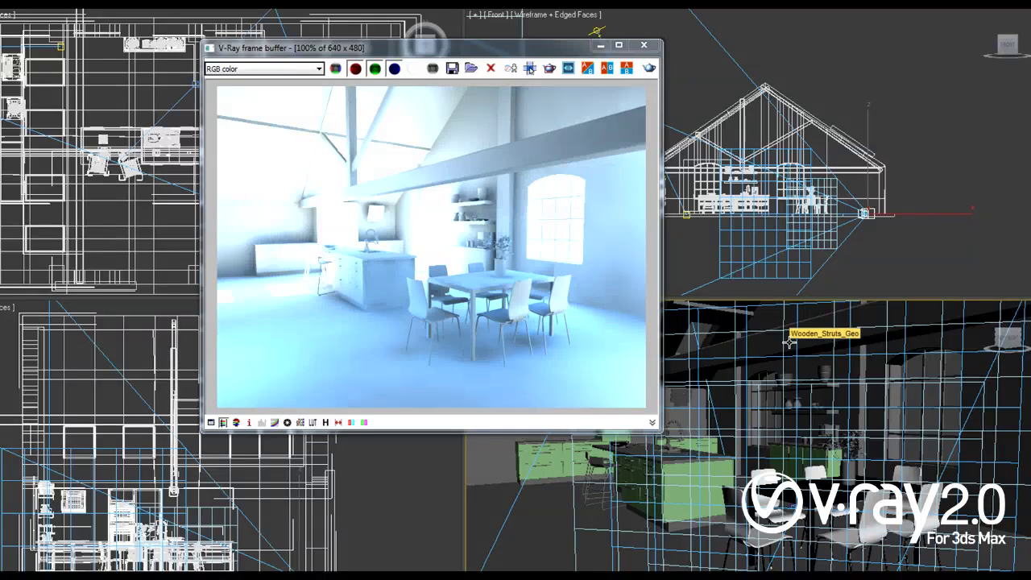
key("c")
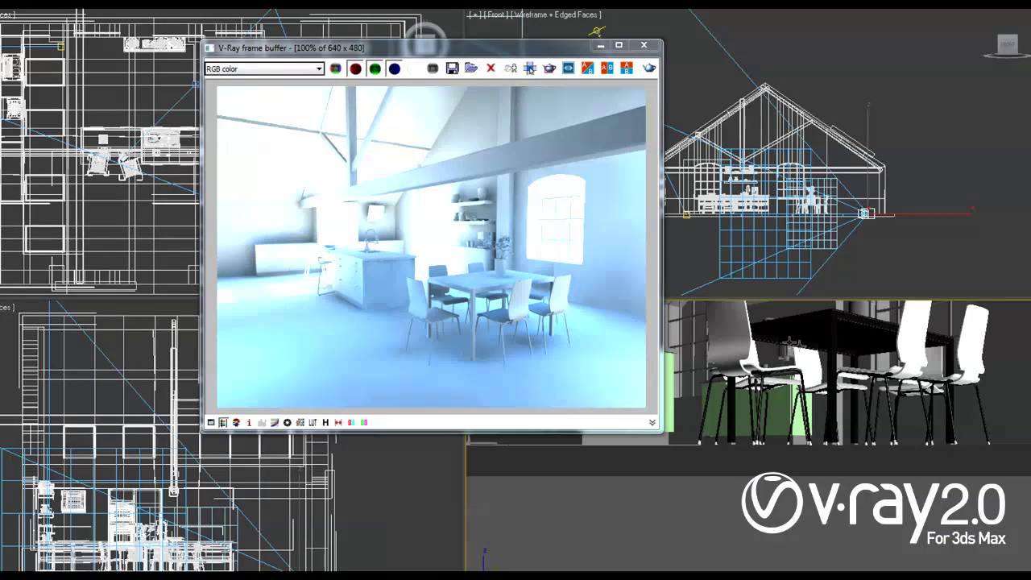
Step: Move the physical camera upward in the Front view and clear the frame buffer out of the way
key("w")
left_click_drag(875, 149, 867, 105)
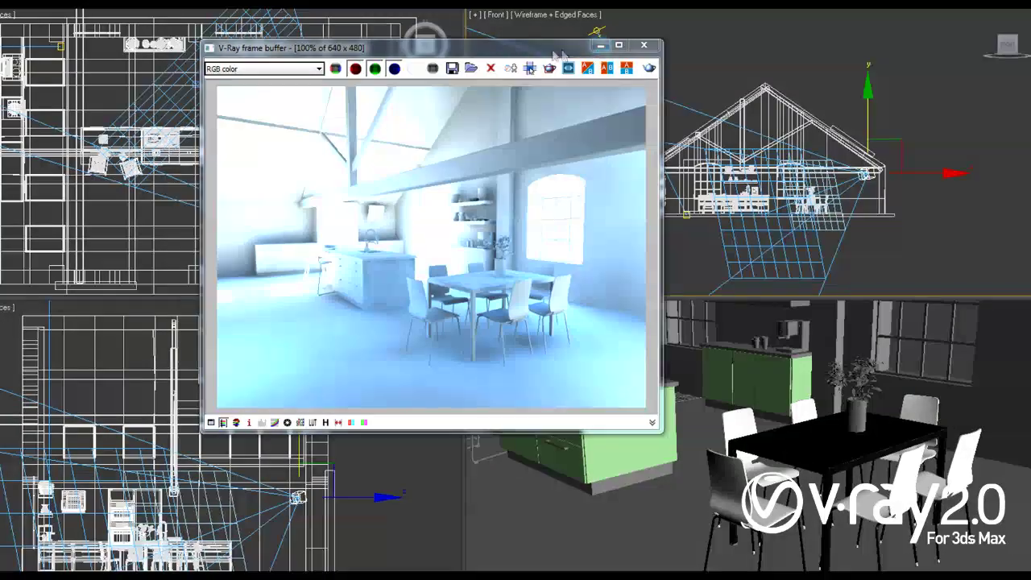
left_click_drag(560, 49, 335, 0)
left_click(415, 6)
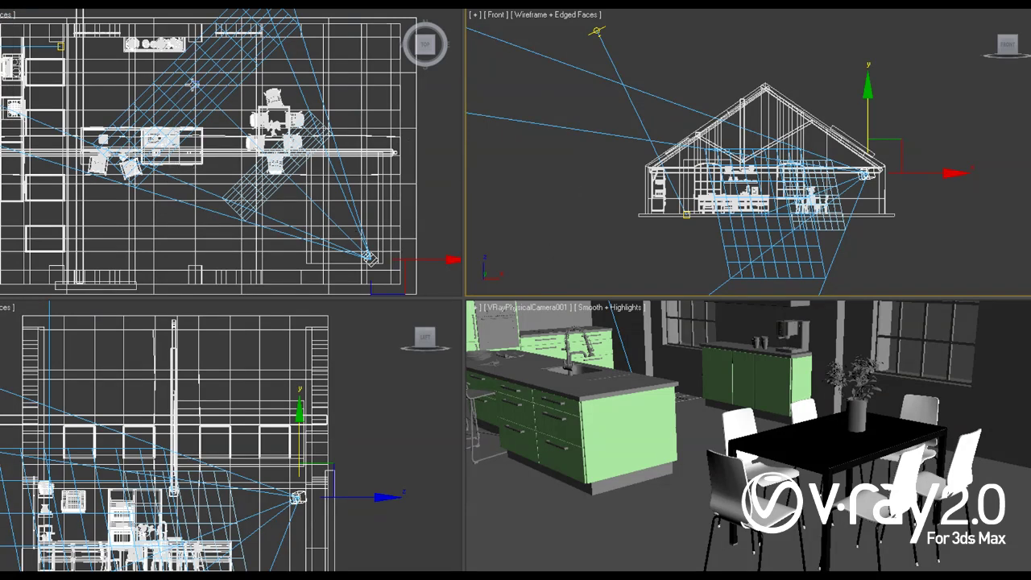
Step: Restrict selection to cameras, raise the camera target in the Front view, and lower the camera to a height of about 118.4 cm
left_click(60, 46)
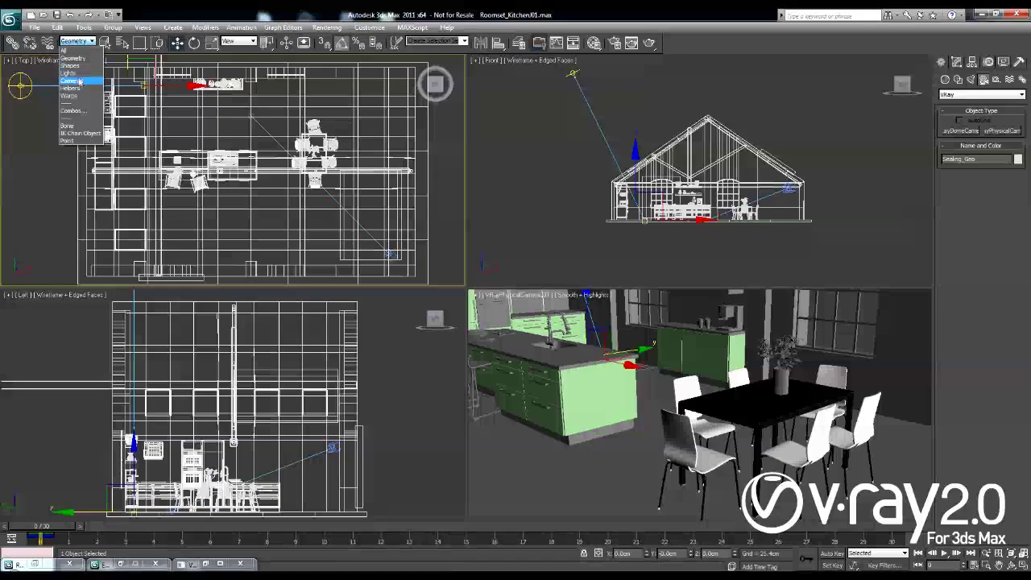
left_click(81, 85)
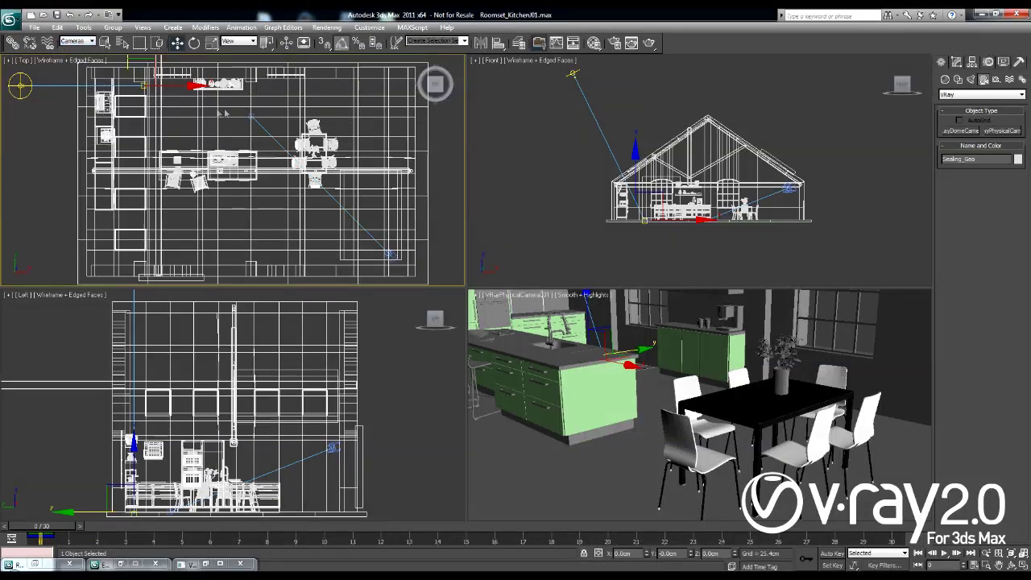
left_click(250, 116)
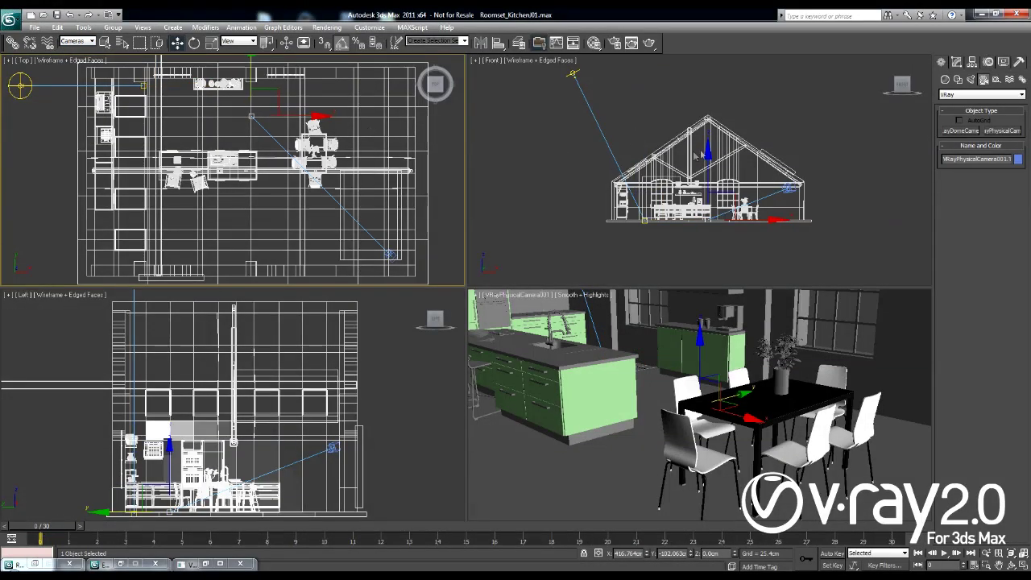
left_click_drag(709, 160, 708, 138)
left_click(788, 187)
left_click_drag(790, 155, 790, 166)
Step: Reduce the physical camera's focal length to 27.6 mm and render the camera view
left_click(956, 62)
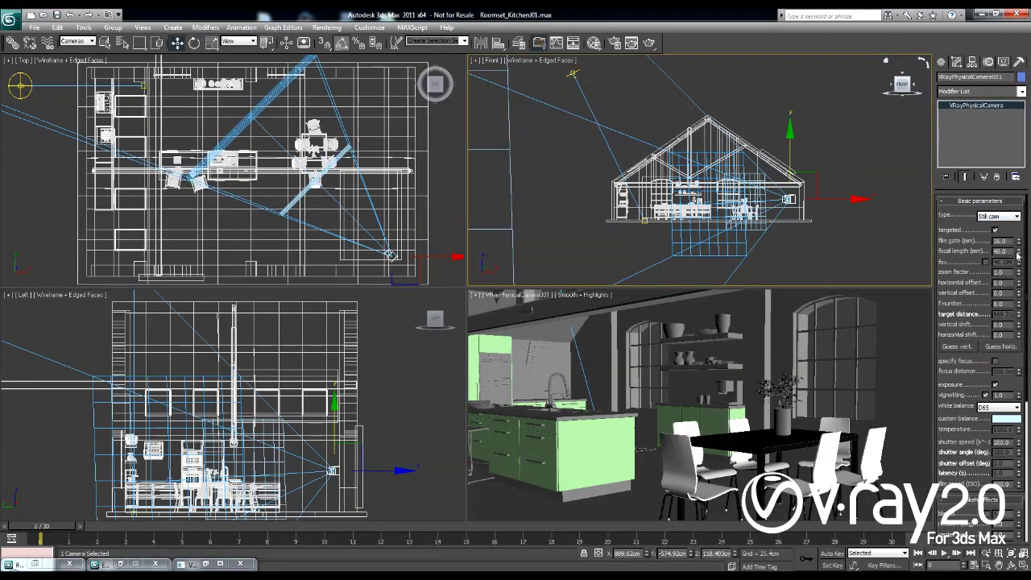
left_click_drag(1019, 253, 1017, 267)
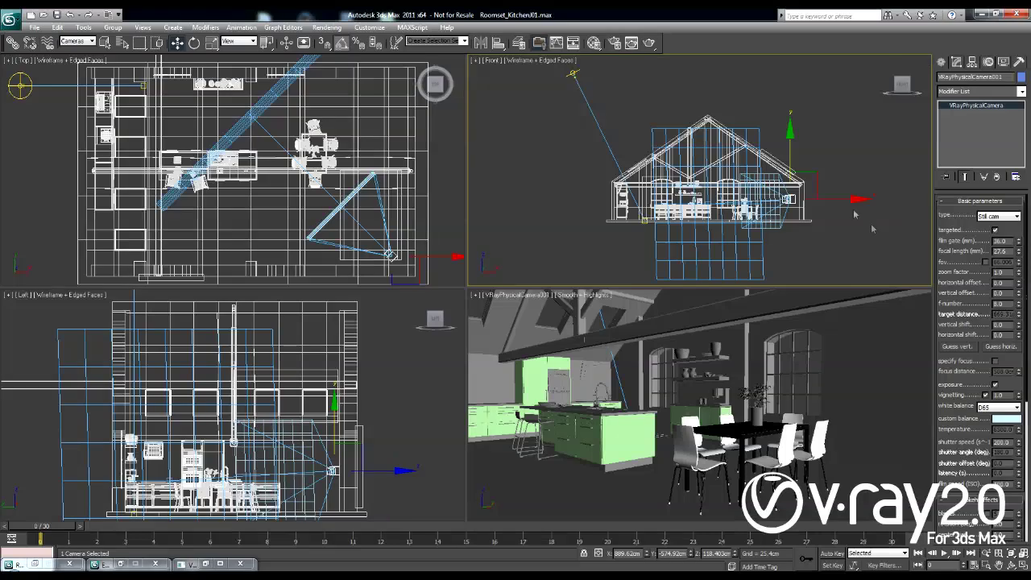
left_click(650, 44)
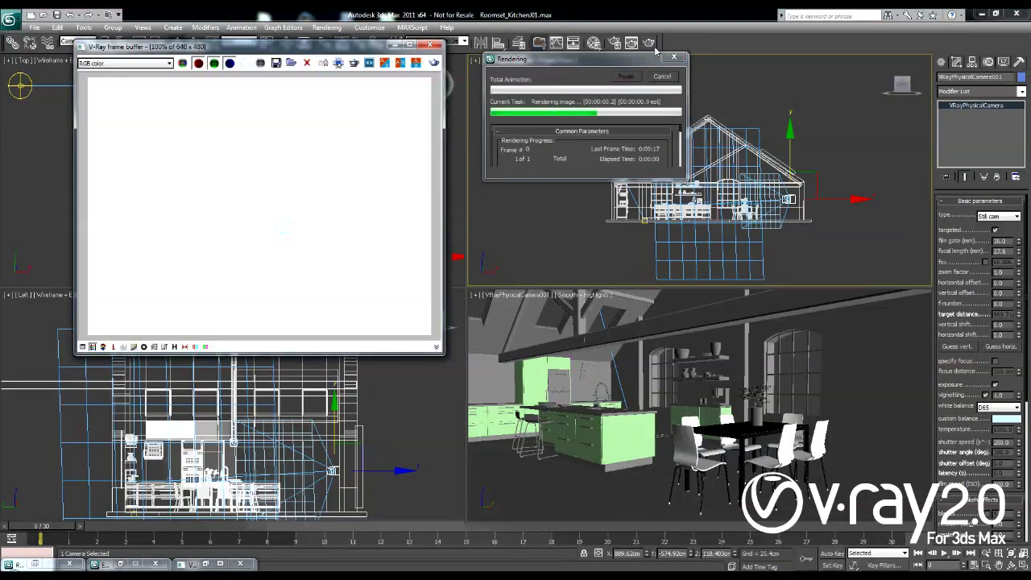
right_click(643, 303)
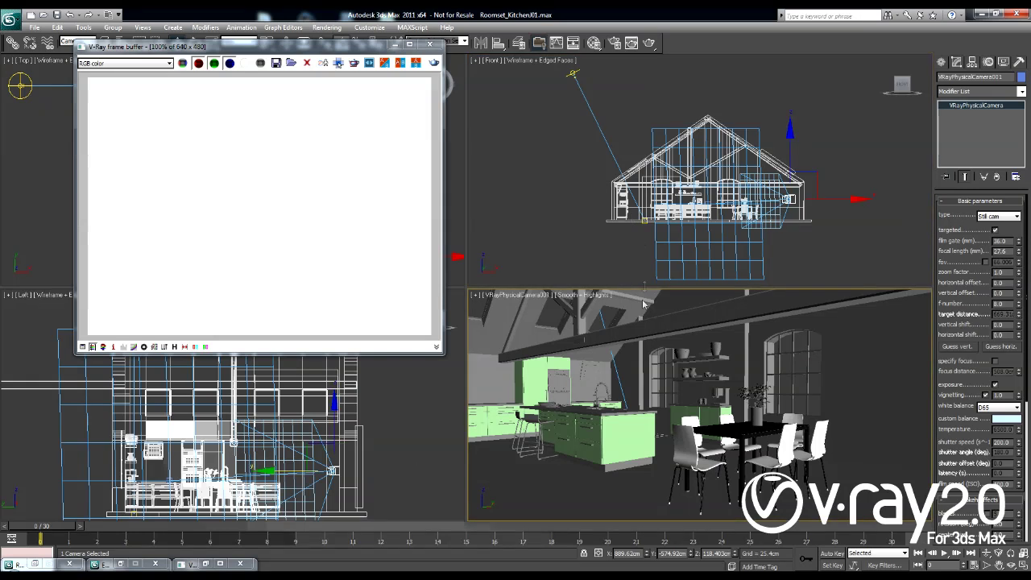
left_click(650, 44)
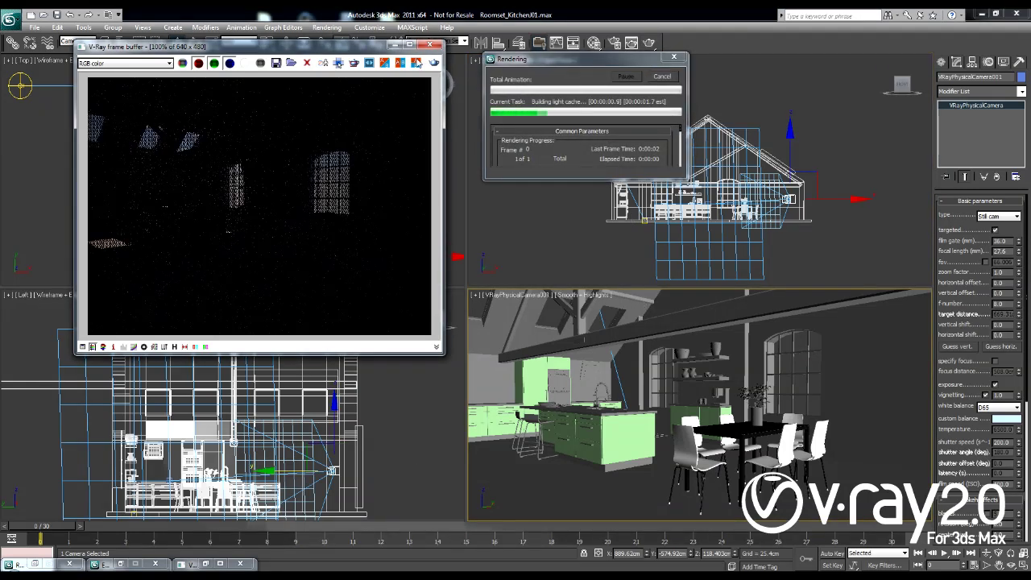
Step: Increase the camera's film speed (ISO) to 400 and then to 600, re-rendering the camera view
left_click_drag(334, 50, 401, 55)
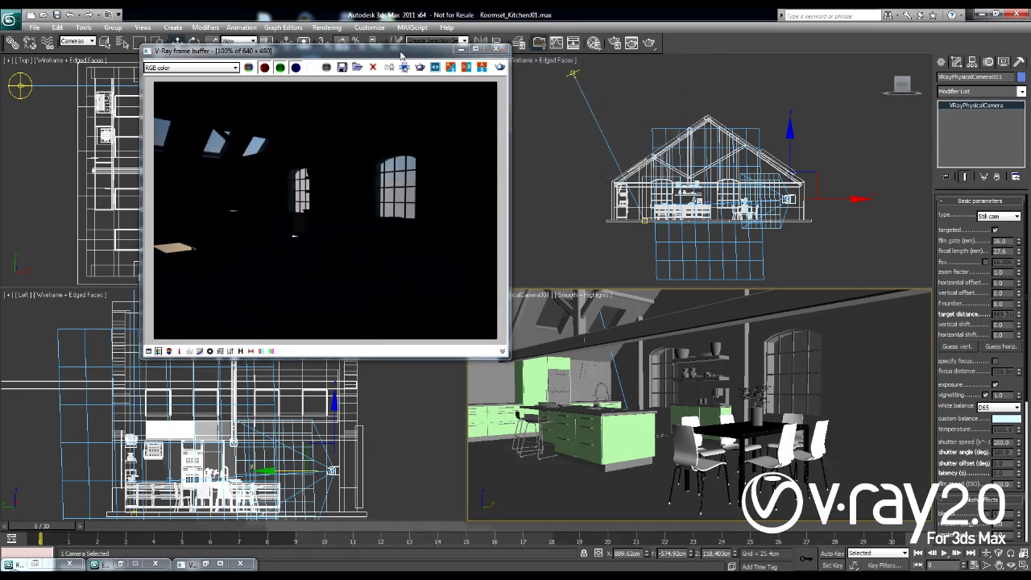
left_click_drag(400, 56, 563, 90)
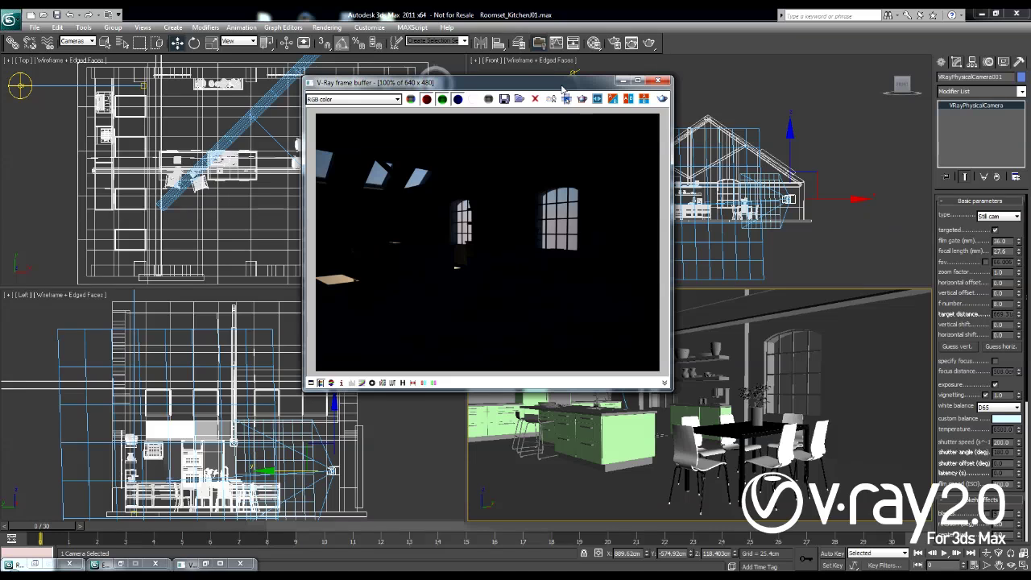
left_click_drag(562, 87, 466, 78)
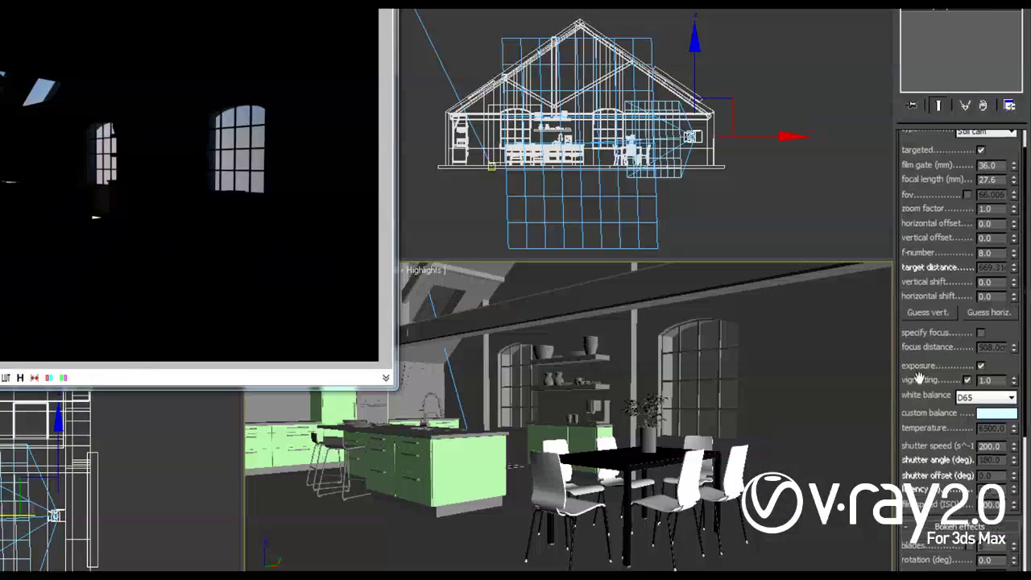
left_click_drag(918, 378, 923, 352)
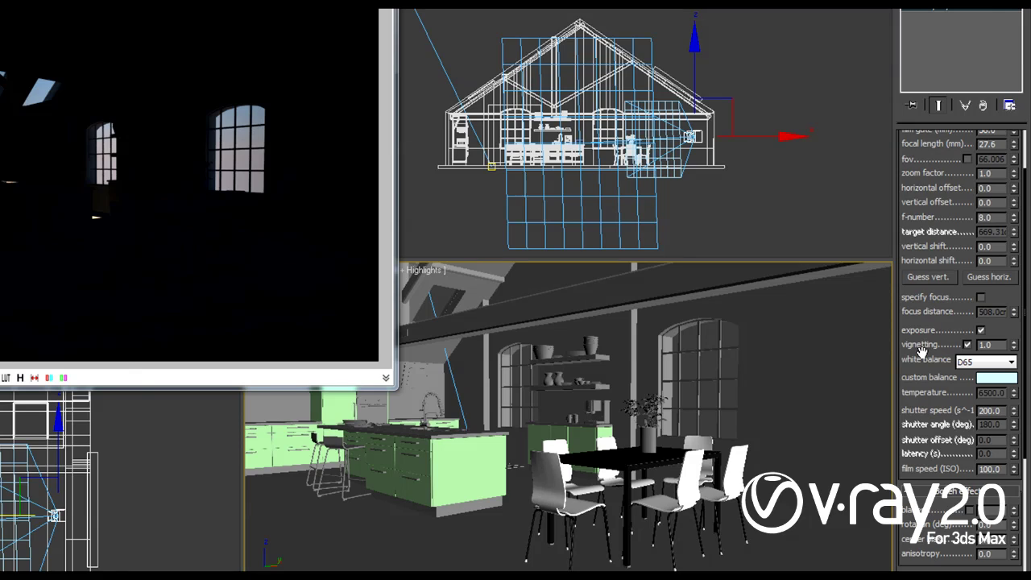
left_click_drag(923, 352, 921, 343)
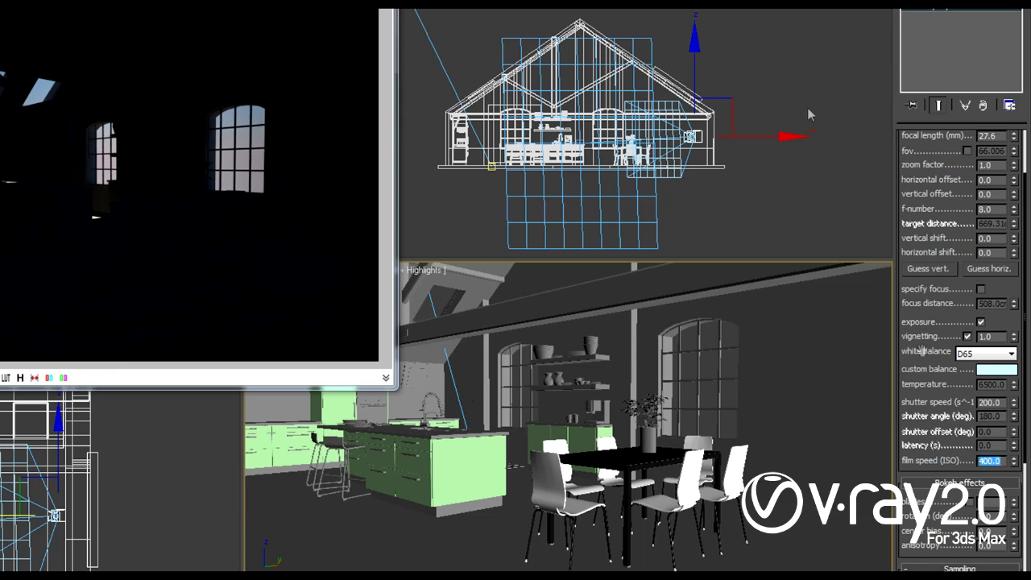
left_click(386, 2)
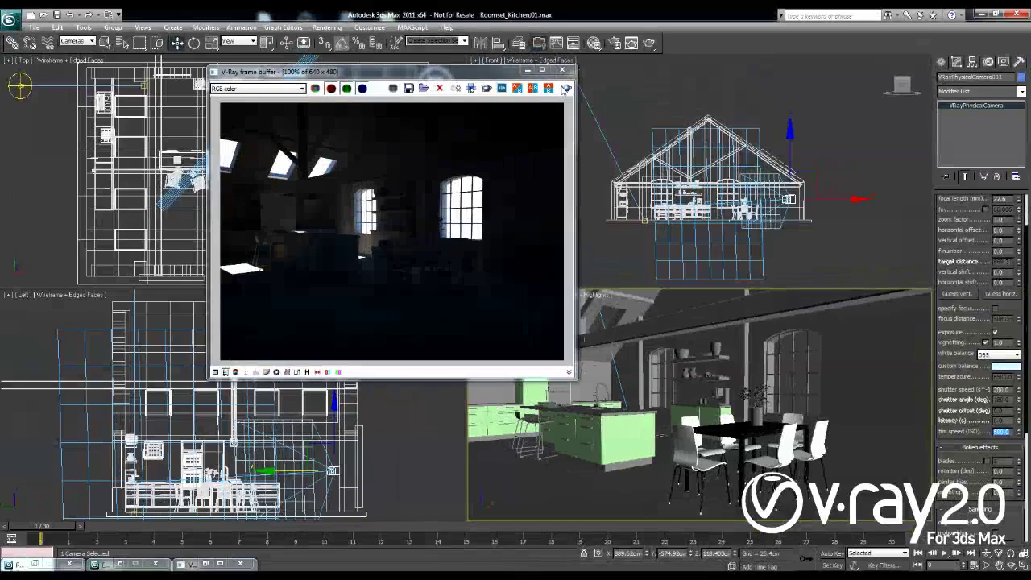
left_click(565, 88)
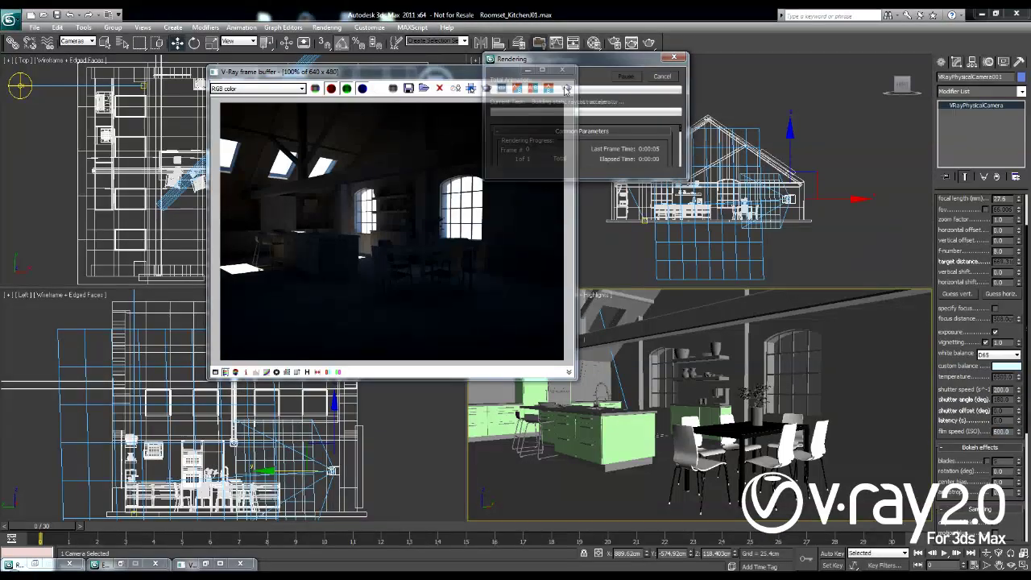
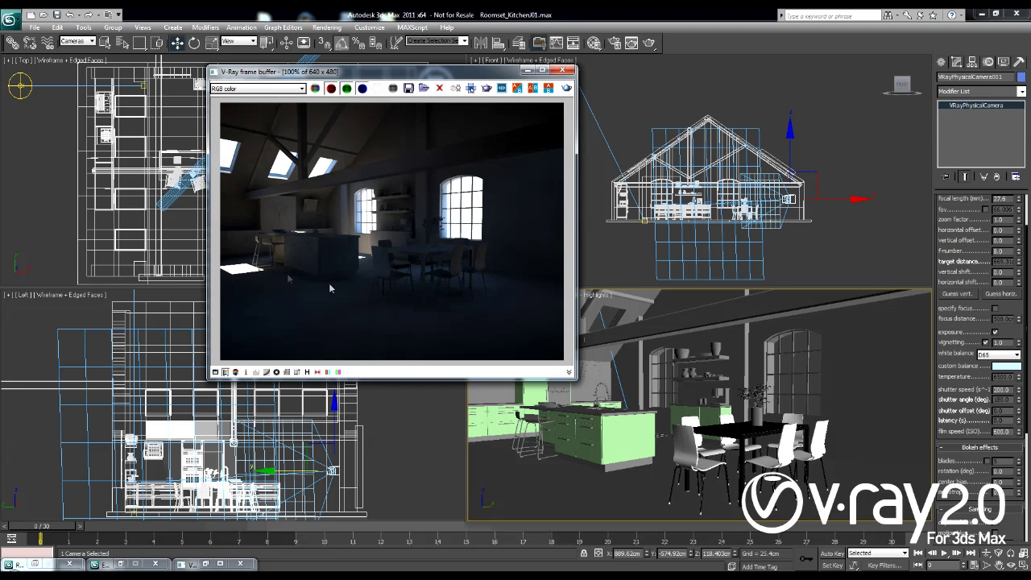
Step: Inspect the pixel color values of the windows and skylights in the rendered image
right_click(470, 219)
right_click(234, 157)
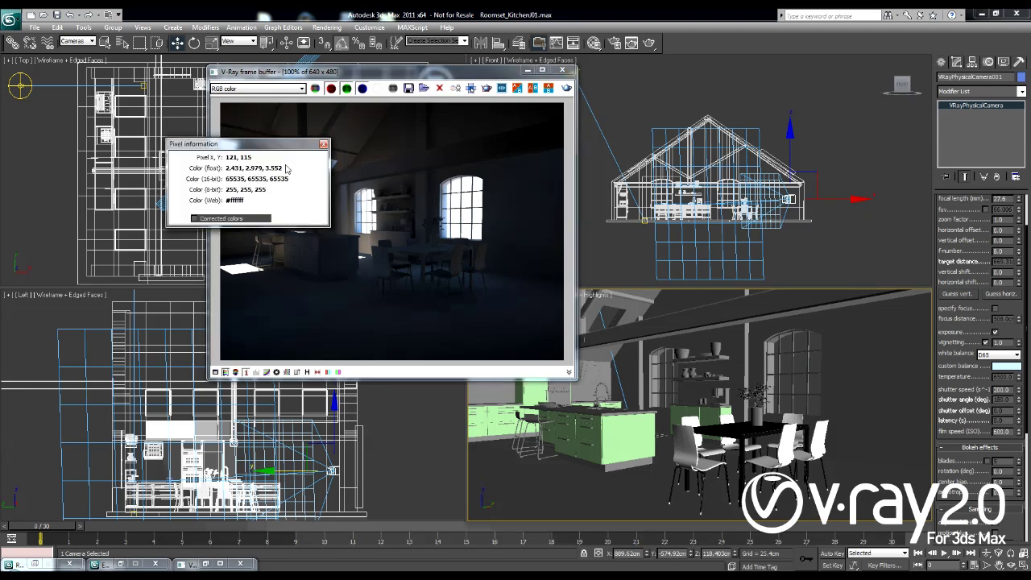
right_click(228, 154)
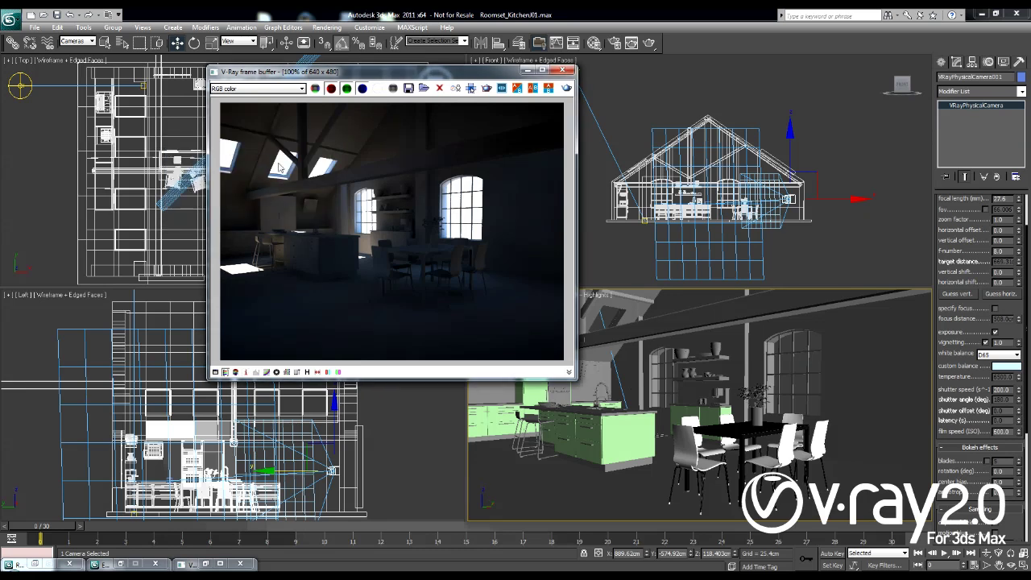
right_click(278, 166)
right_click(284, 166)
Step: Set the V-Ray color mapping type to HSV exponential and render the camera view again
left_click(613, 42)
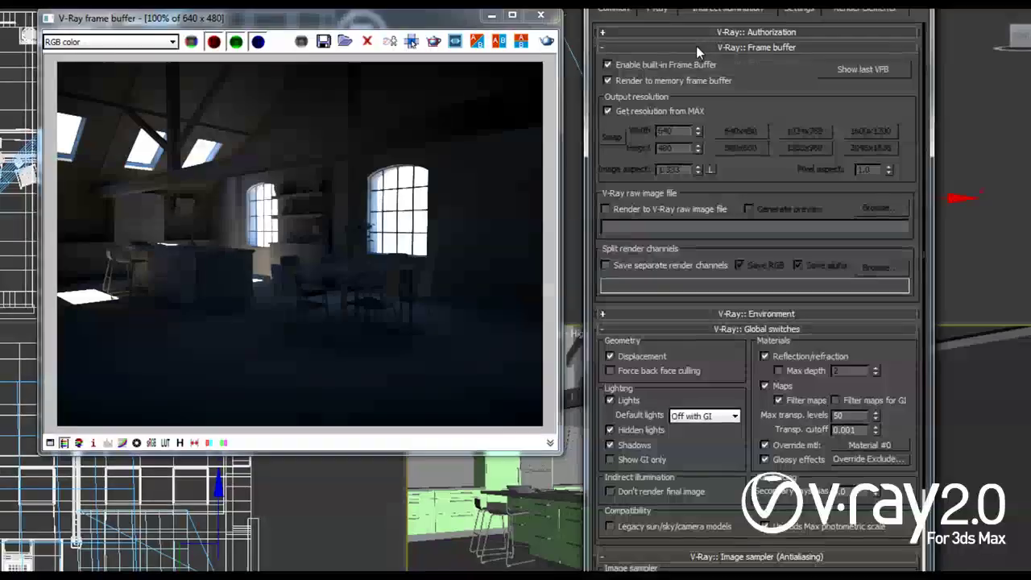
left_click(696, 46)
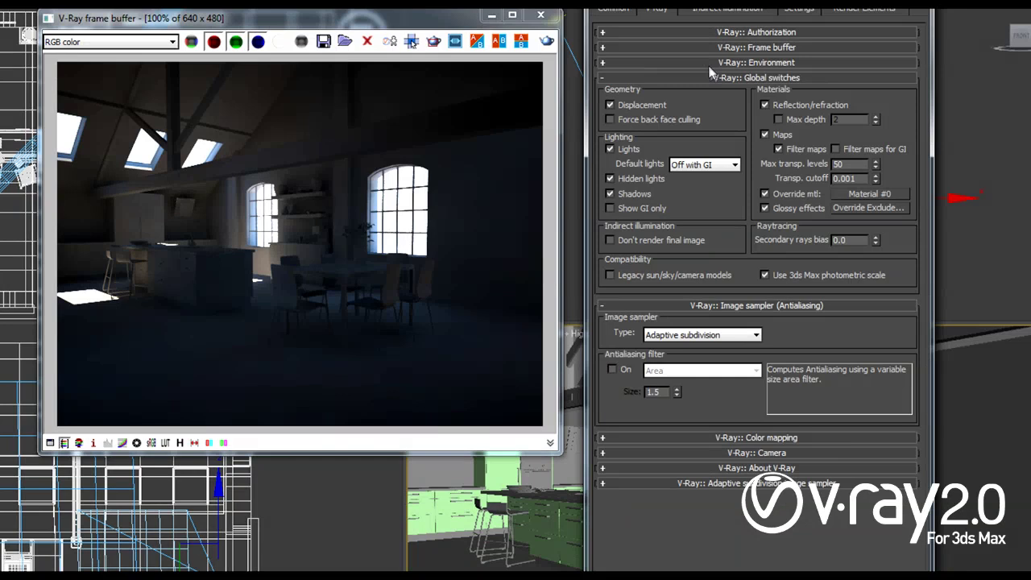
left_click(710, 76)
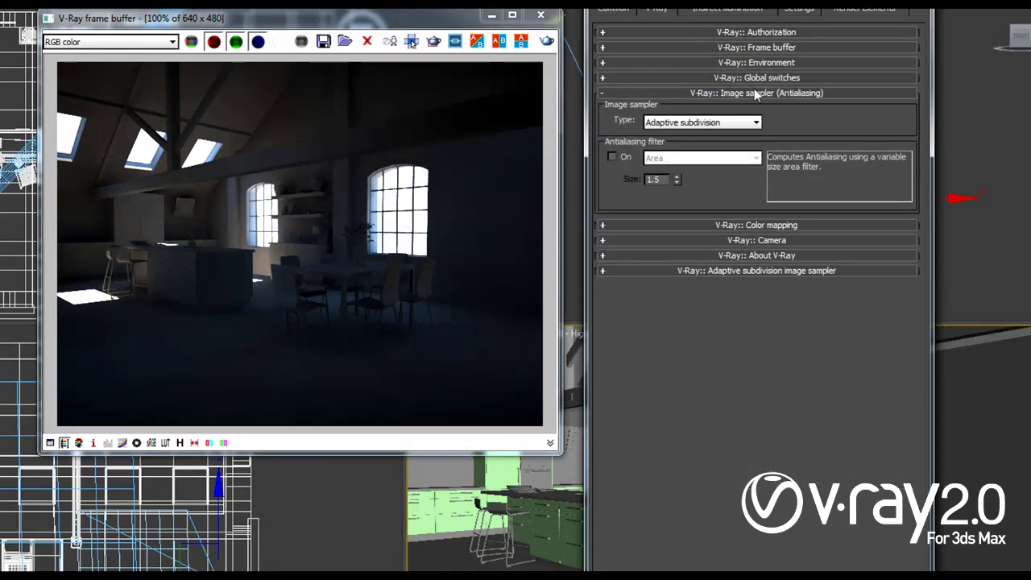
left_click(746, 227)
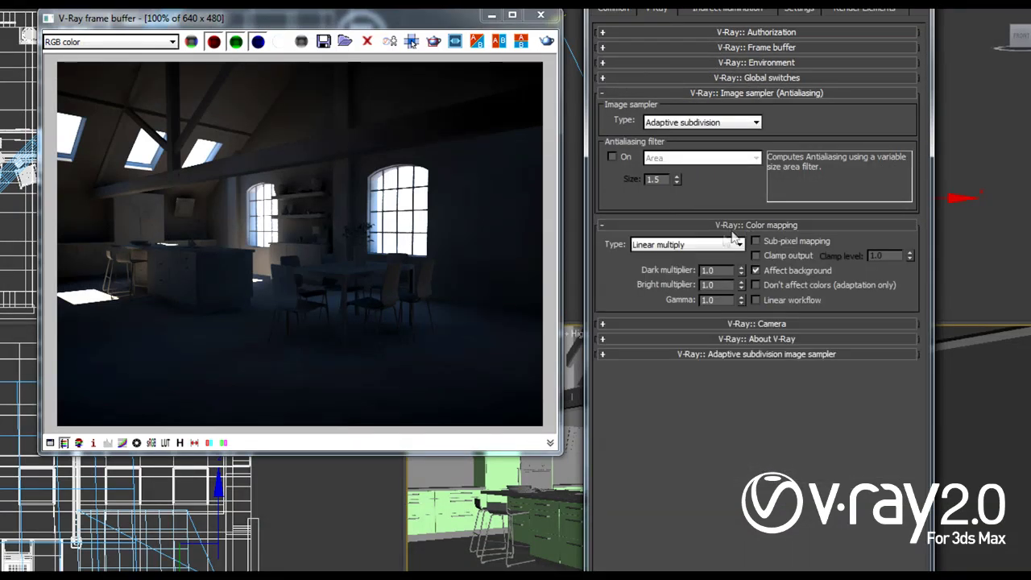
left_click(684, 245)
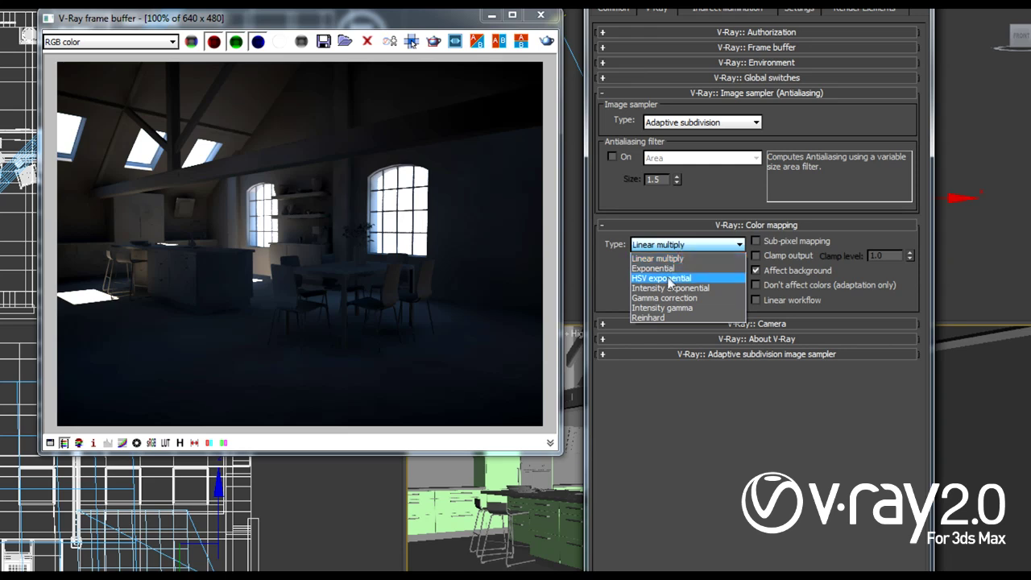
left_click(691, 280)
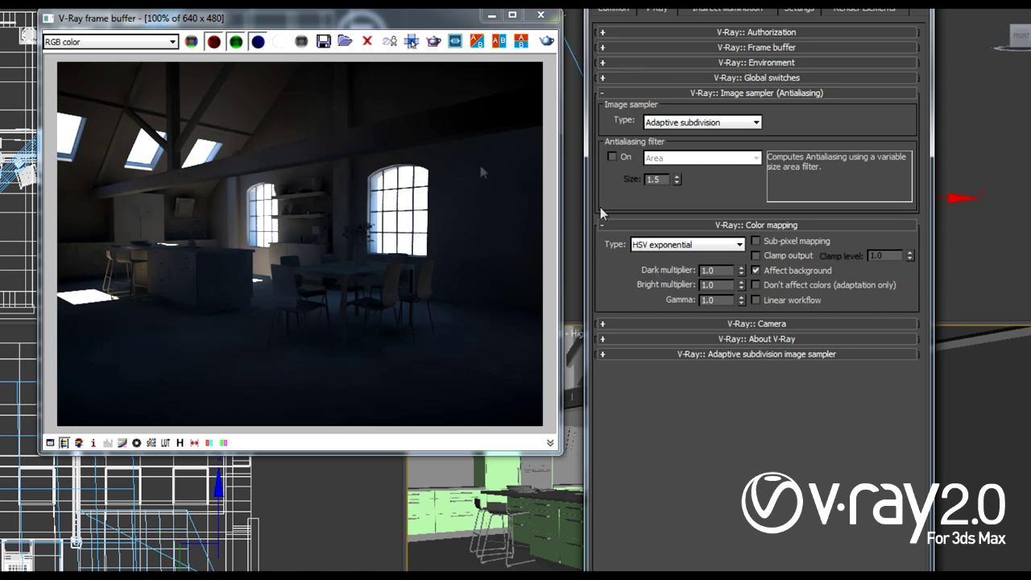
right_click(151, 150)
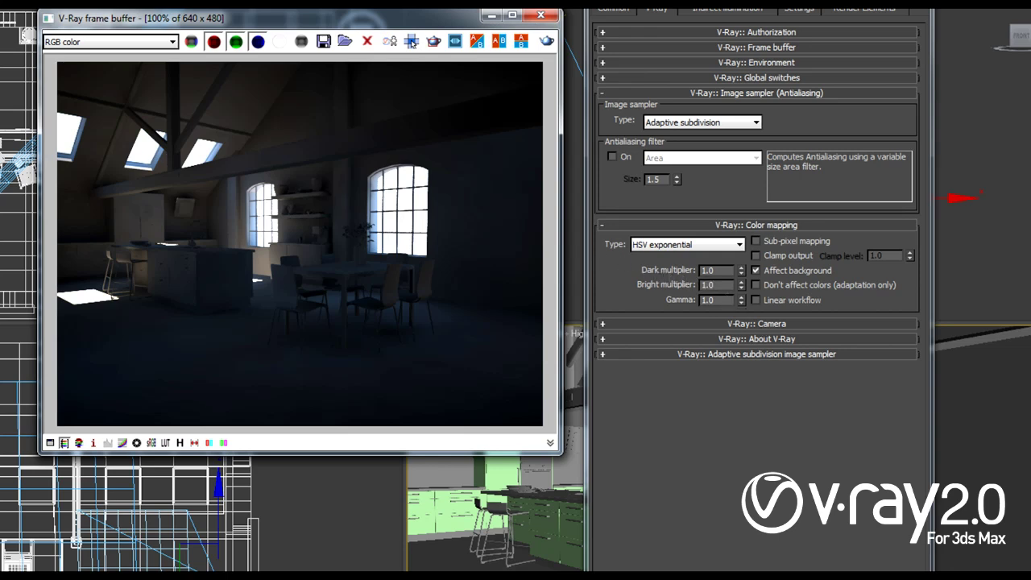
key("shift+q")
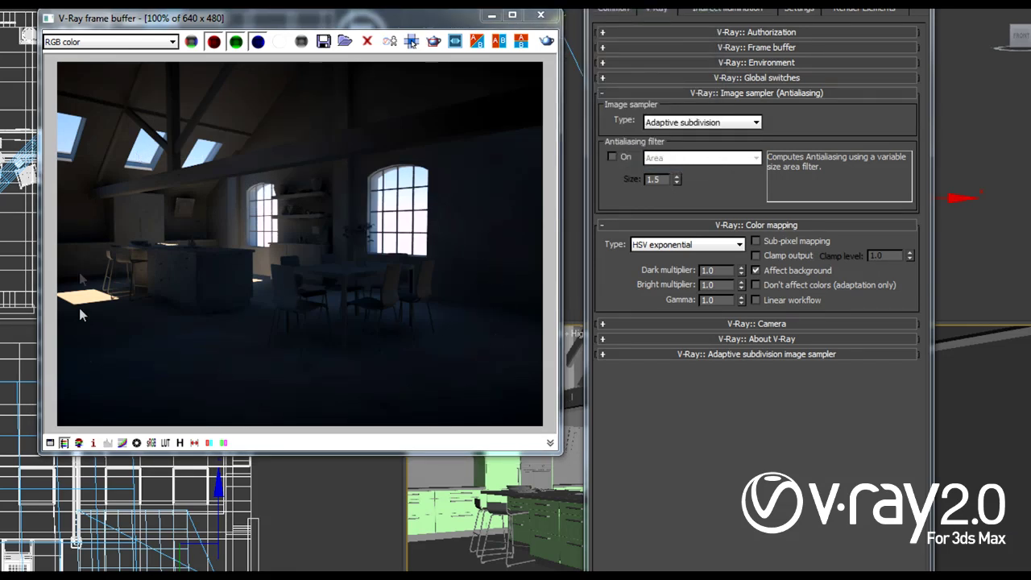
Step: Set the V-Ray color mapping gamma to 2.2 and render the camera view again
double_click(714, 300)
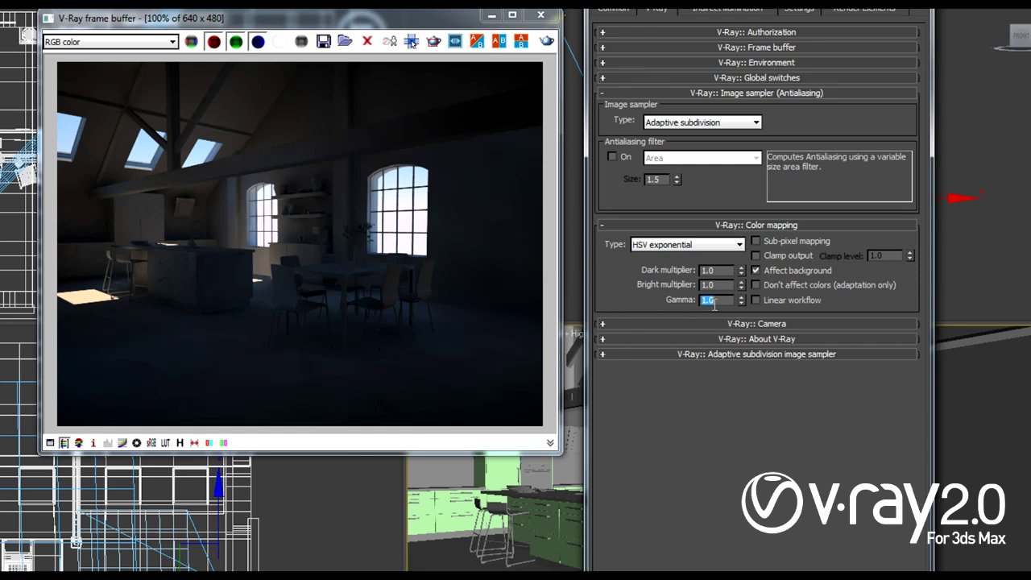
type("2.2")
key("Return")
left_click(411, 41)
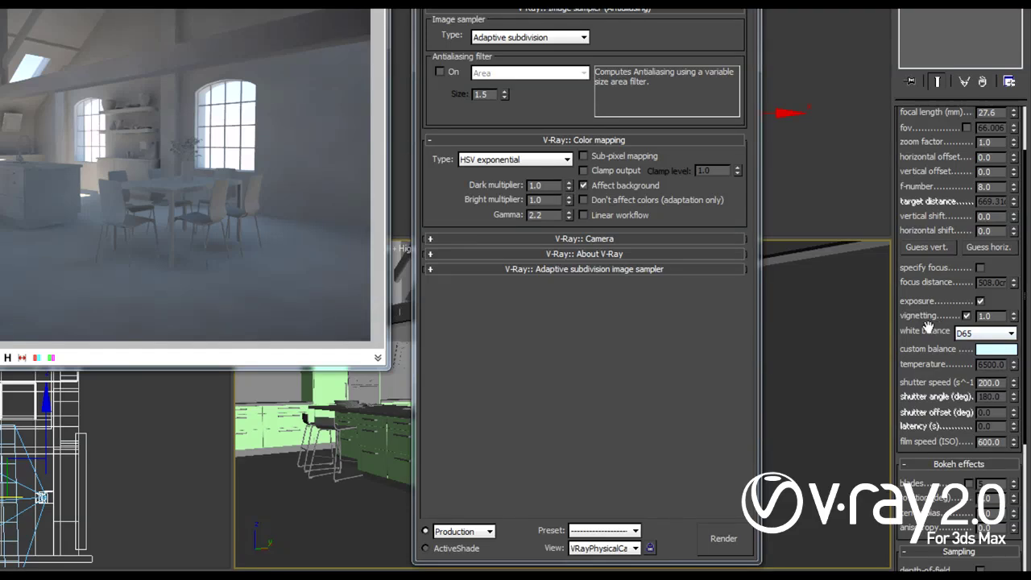
Step: Turn off vignetting on the physical camera and re-render the view
left_click(967, 316)
left_click(721, 534)
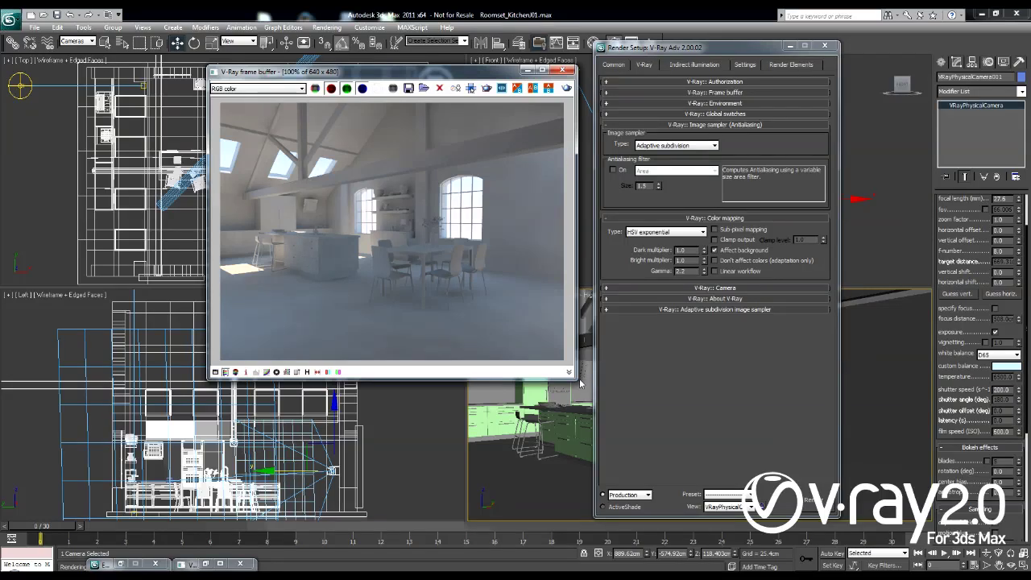
Step: Enlarge the V-Ray frame buffer window, move it aside and close the render settings
left_click_drag(578, 383, 707, 459)
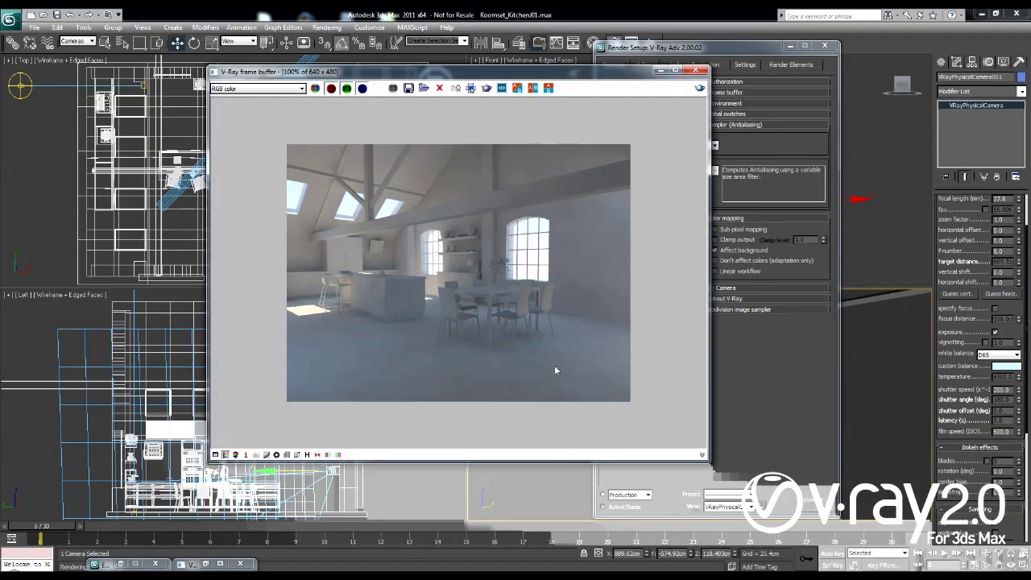
scroll(554, 365, "up", 2)
scroll(538, 367, "down", 2)
left_click_drag(564, 76, 429, 69)
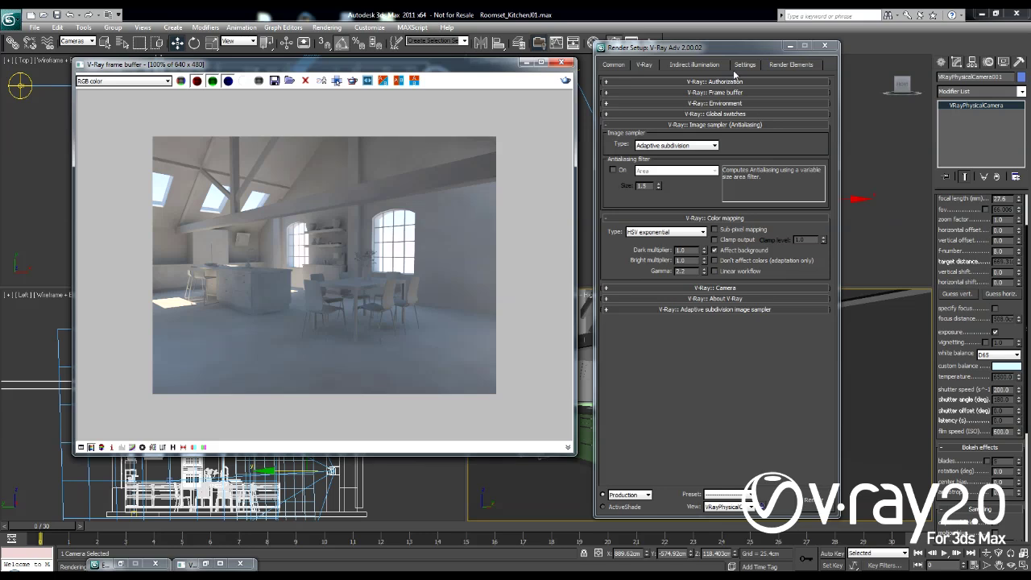
left_click(825, 46)
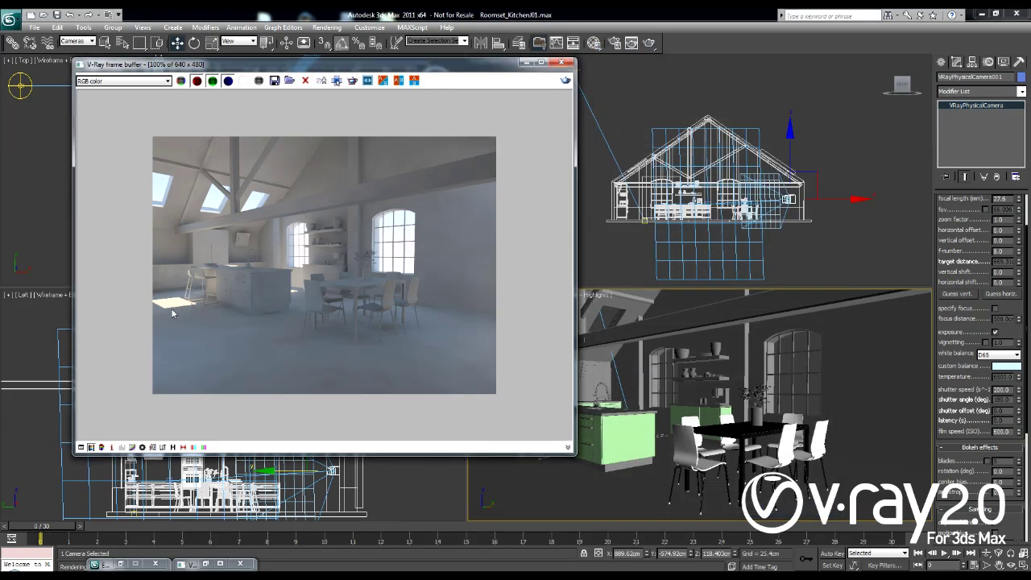
Step: Examine up close the shadow edges of the sunlight patch on the floor in the rendered image
scroll(169, 313, "up", 1)
scroll(241, 304, "up", 1)
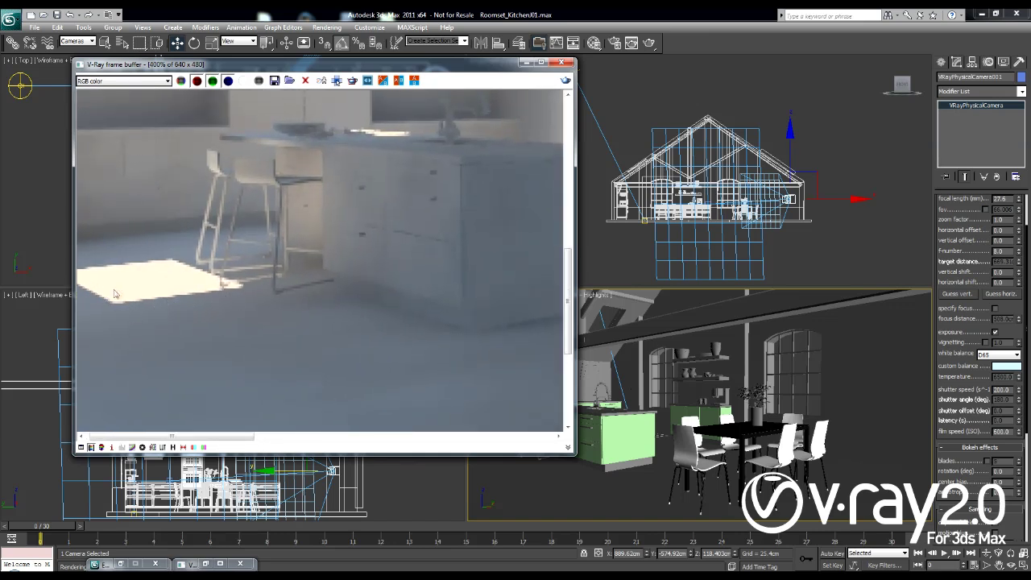
scroll(141, 290, "down", 1)
middle_click_drag(138, 288, 153, 300)
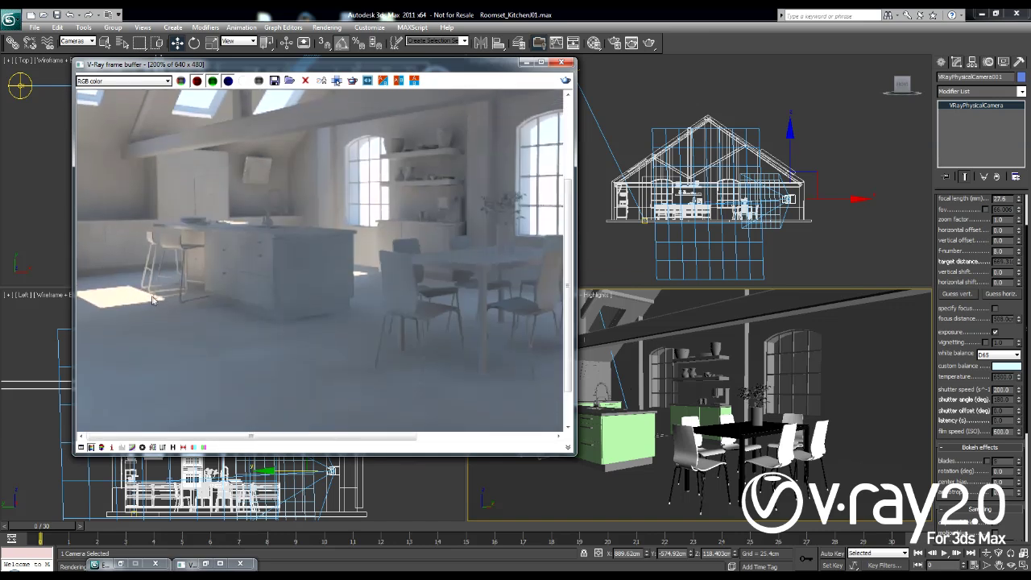
scroll(143, 304, "down", 1)
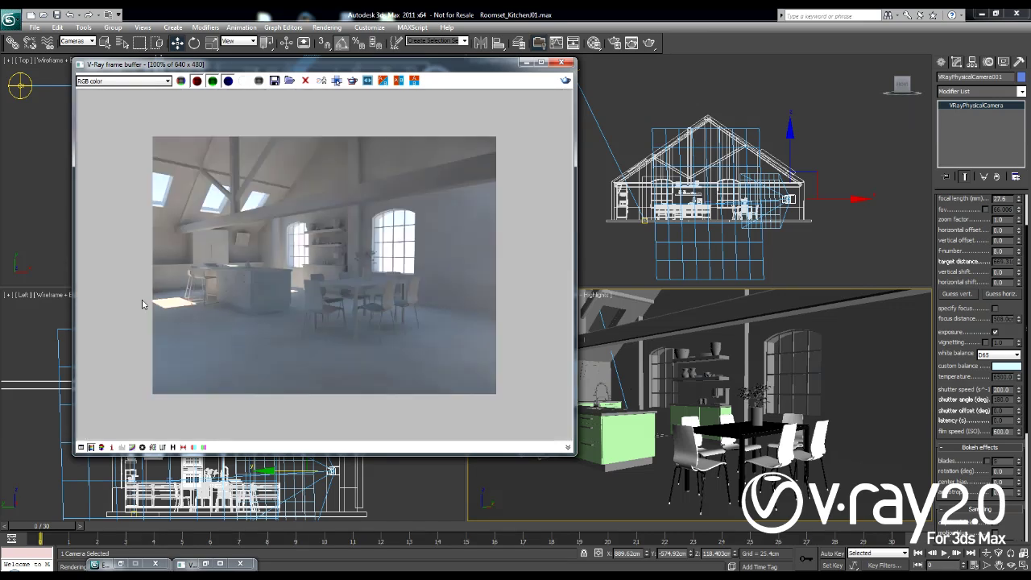
scroll(151, 306, "up", 1)
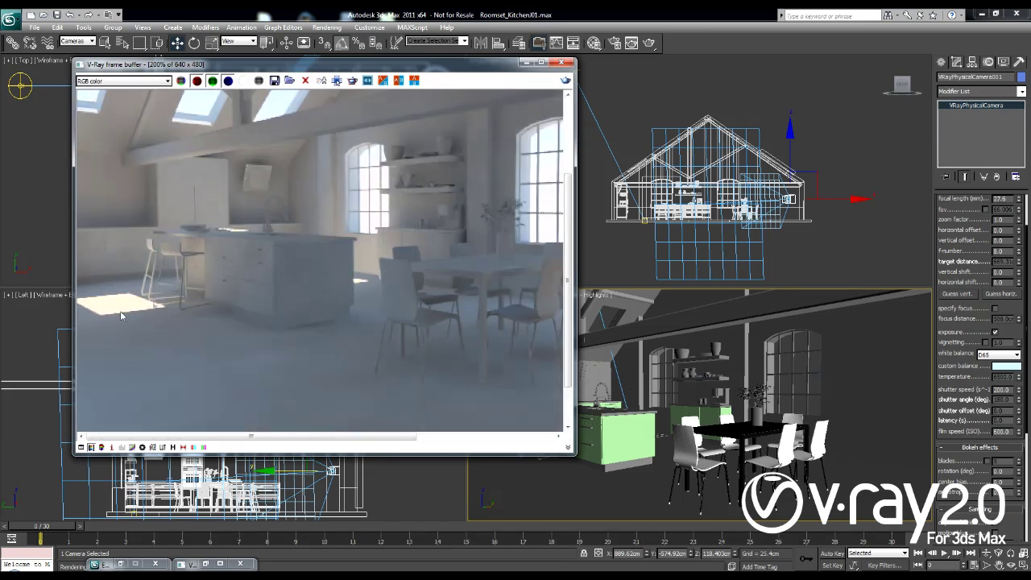
Step: Switch the selection filter from Cameras to All and select the VRaySun to show its parameters
left_click_drag(456, 65, 477, 97)
left_click(577, 76)
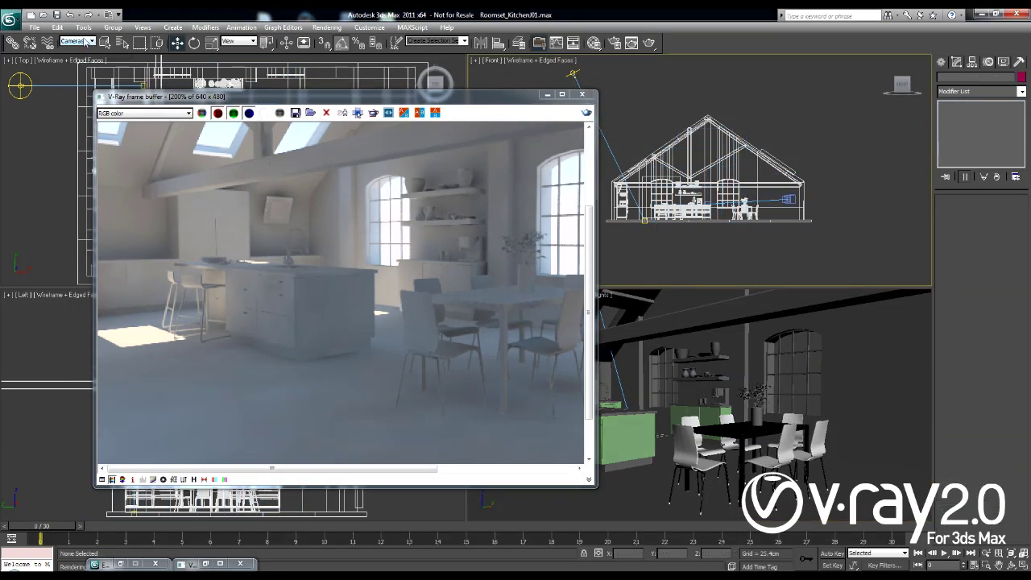
left_click(86, 42)
left_click(69, 73)
left_click(788, 198)
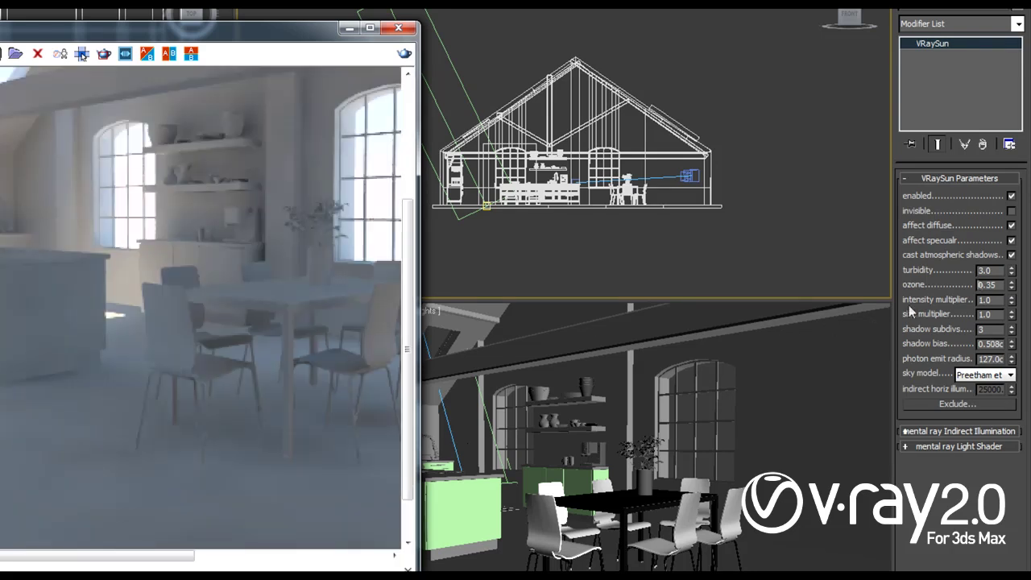
Step: Set the sun's size multiplier to 10 and then to 3, re-rendering a region around the floor's sunlight patch
double_click(992, 314)
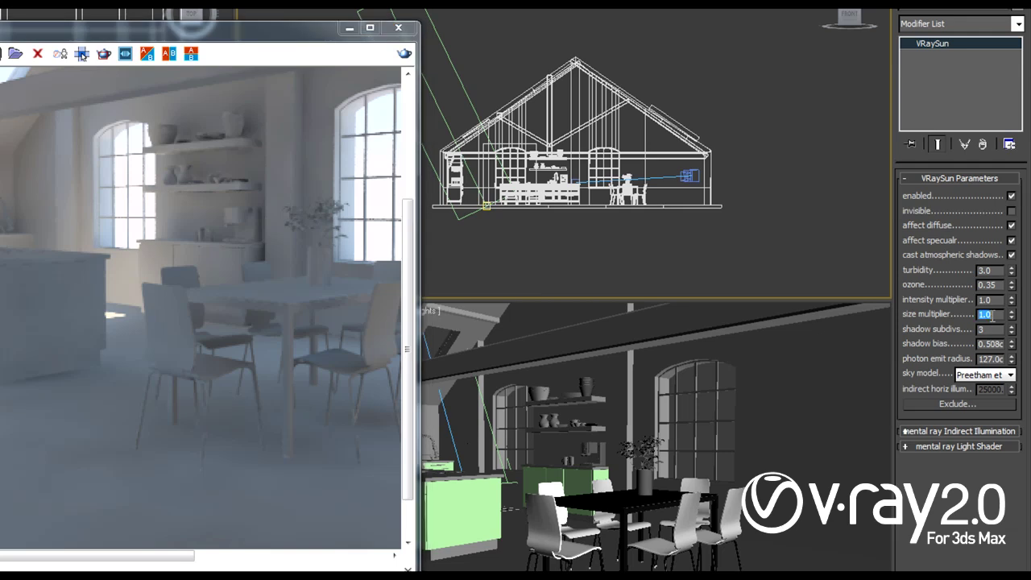
type("10")
key("Return")
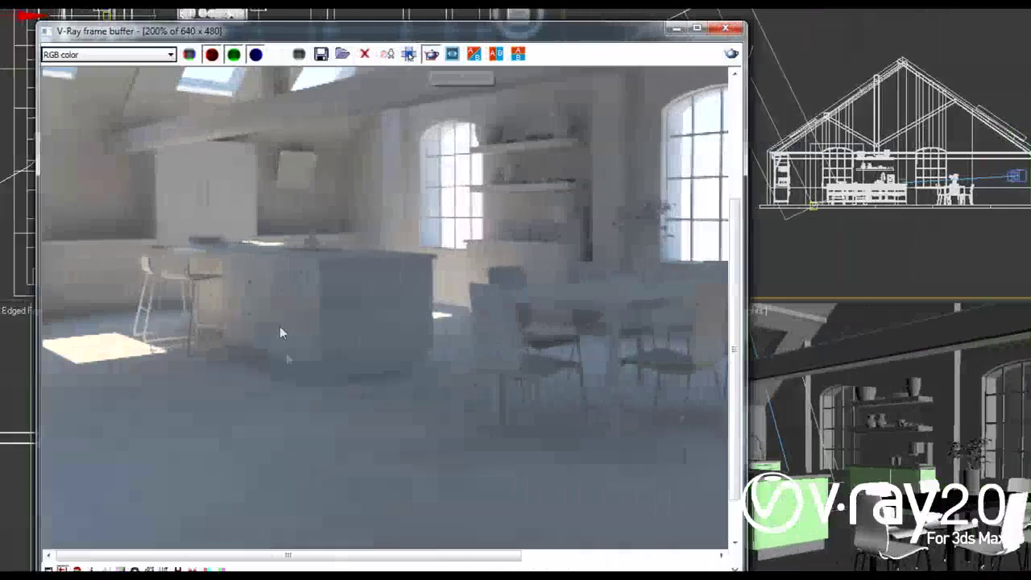
left_click(730, 53)
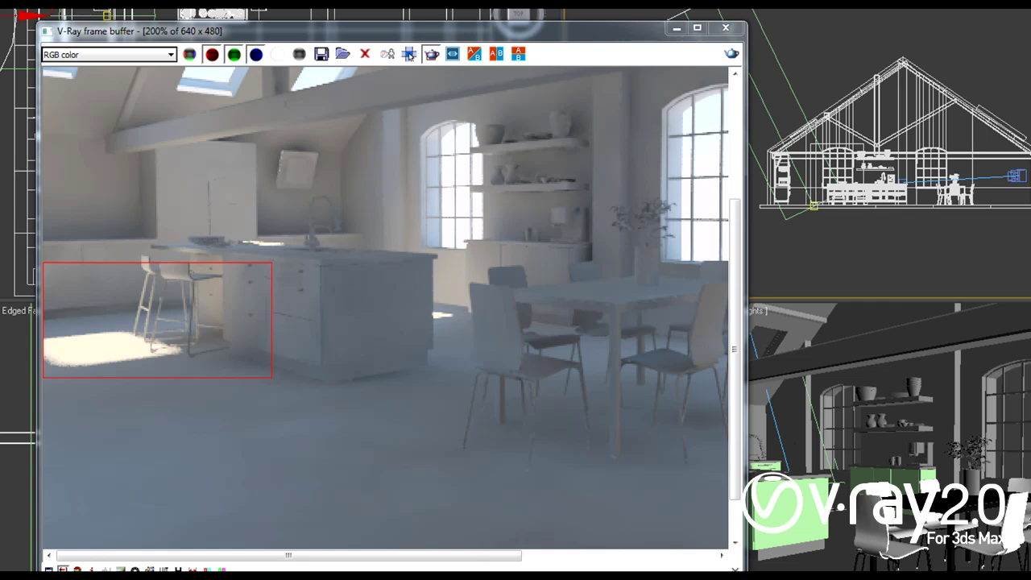
left_click(729, 54)
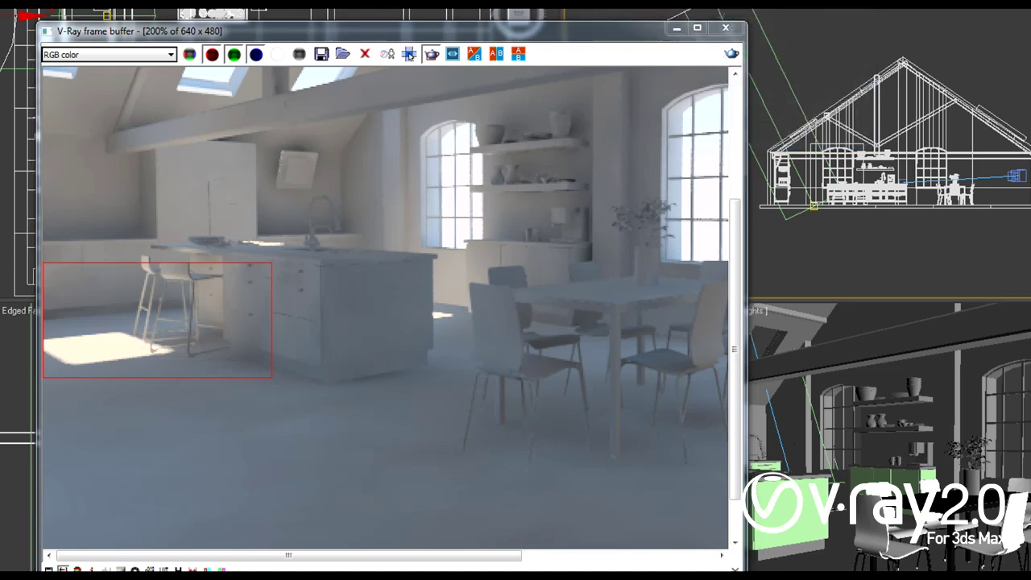
left_click(732, 53)
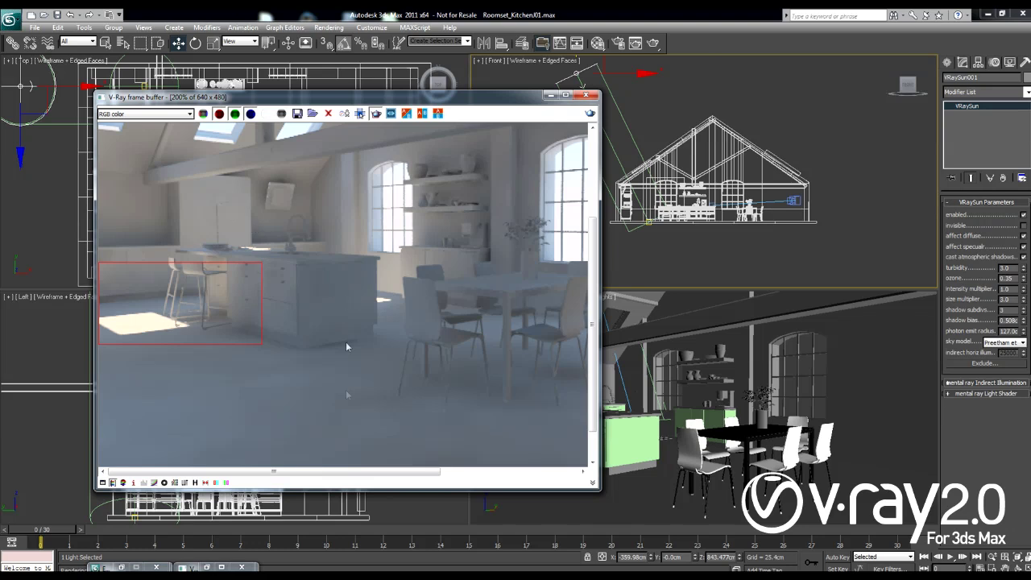
Step: Review the dining area and the full frame of the rendered image, and deselect the sun
left_click_drag(385, 473, 491, 479)
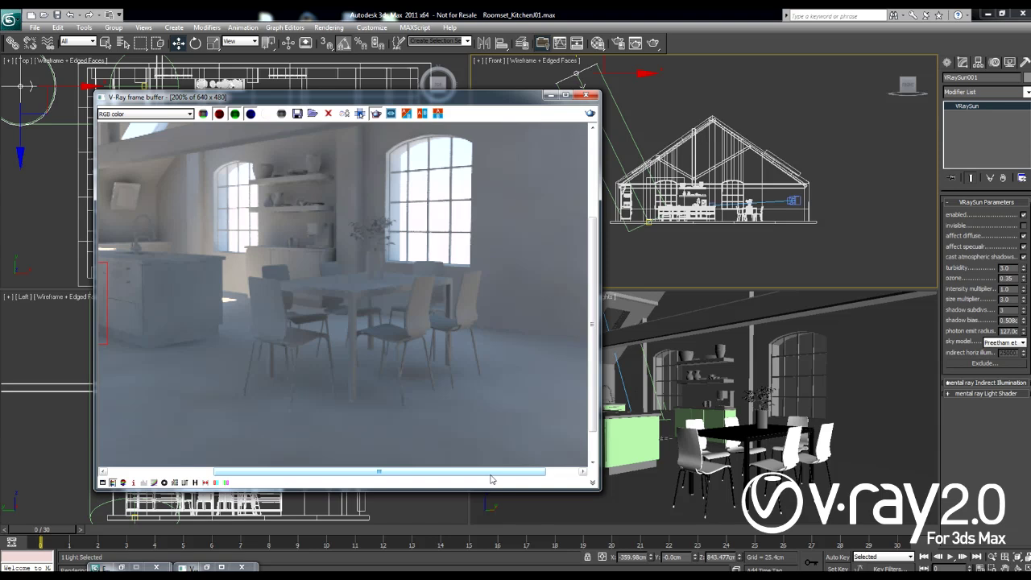
double_click(474, 341)
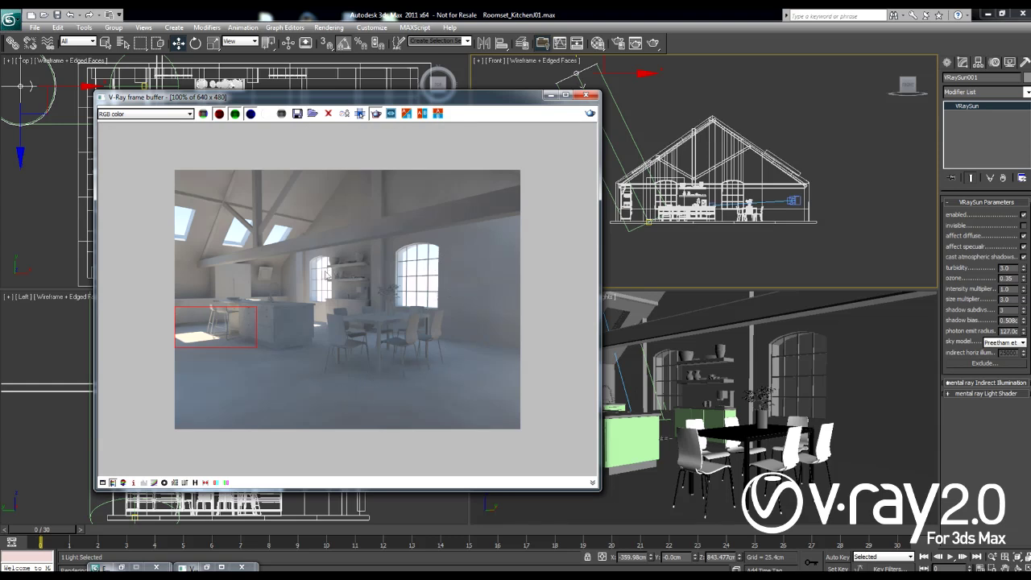
left_click(711, 245)
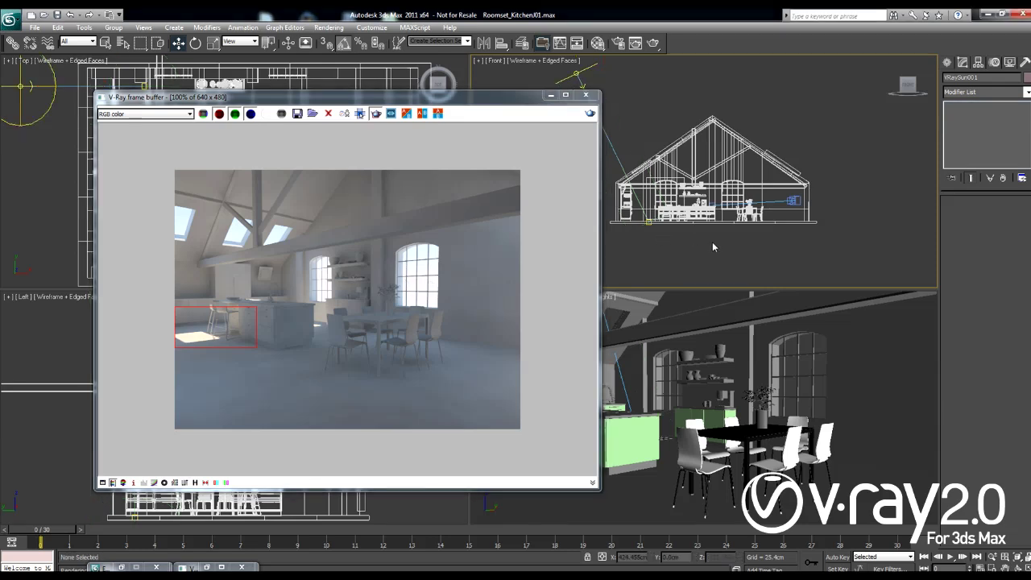
Step: Close the frame buffer and inspect the building's exterior and openings from several angles in a perspective view
key("p")
mouse_move(793, 242)
middle_mouse_down("alt")
mouse_move(802, 246)
mouse_move(778, 251)
middle_mouse_up("alt")
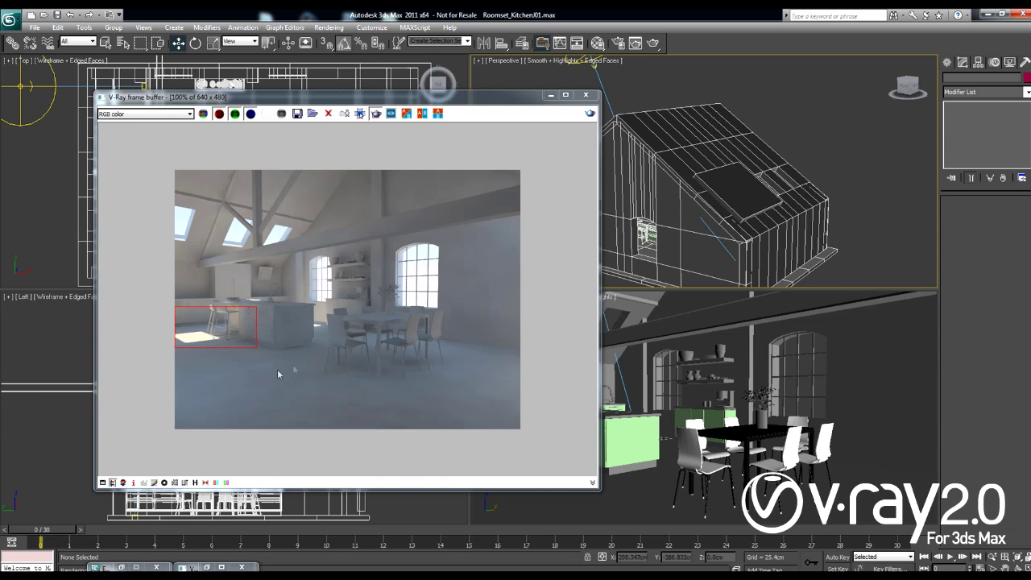
middle_click_drag(741, 228, 690, 236, "alt")
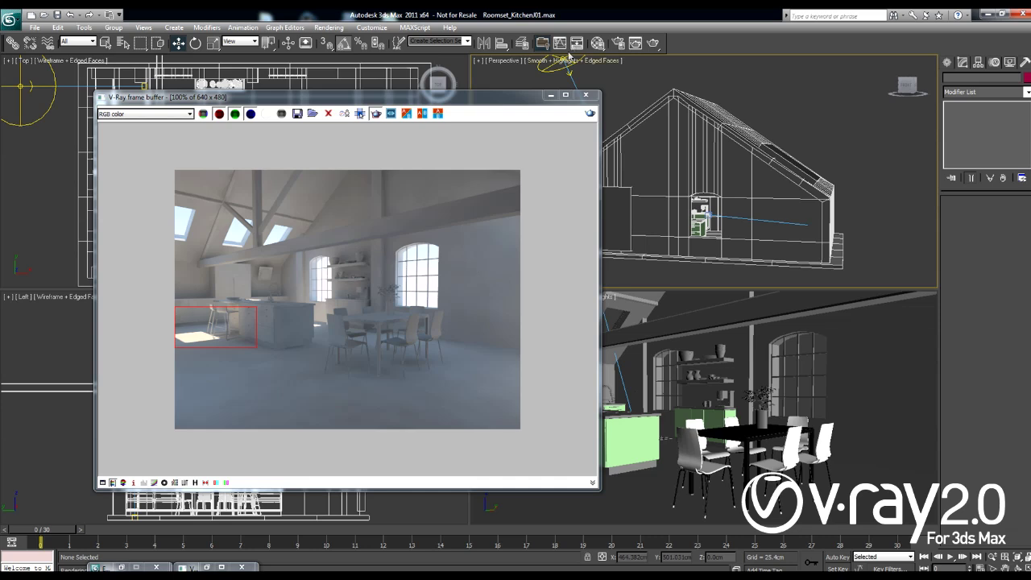
left_click(586, 95)
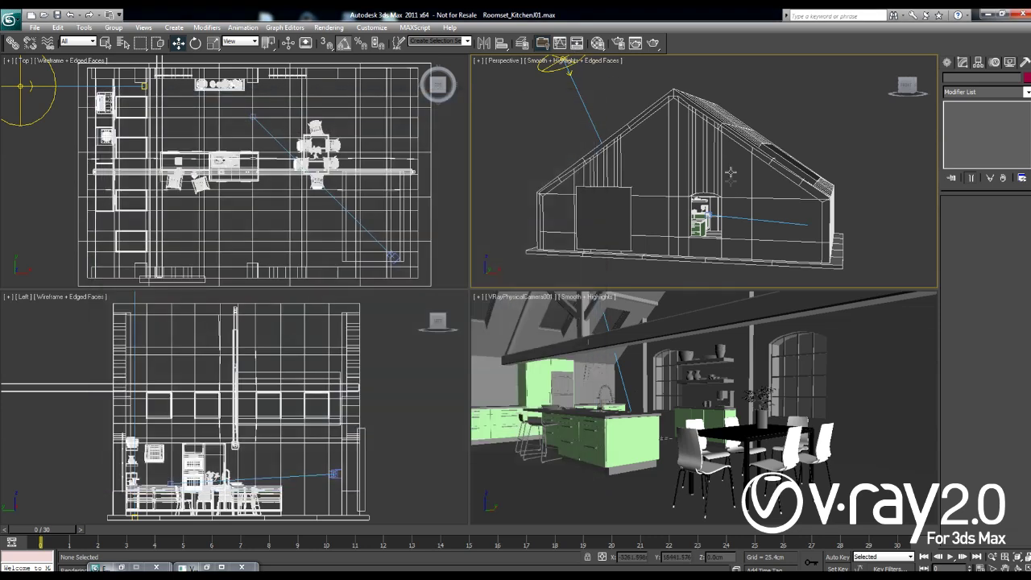
middle_click_drag(772, 178, 749, 176, "alt")
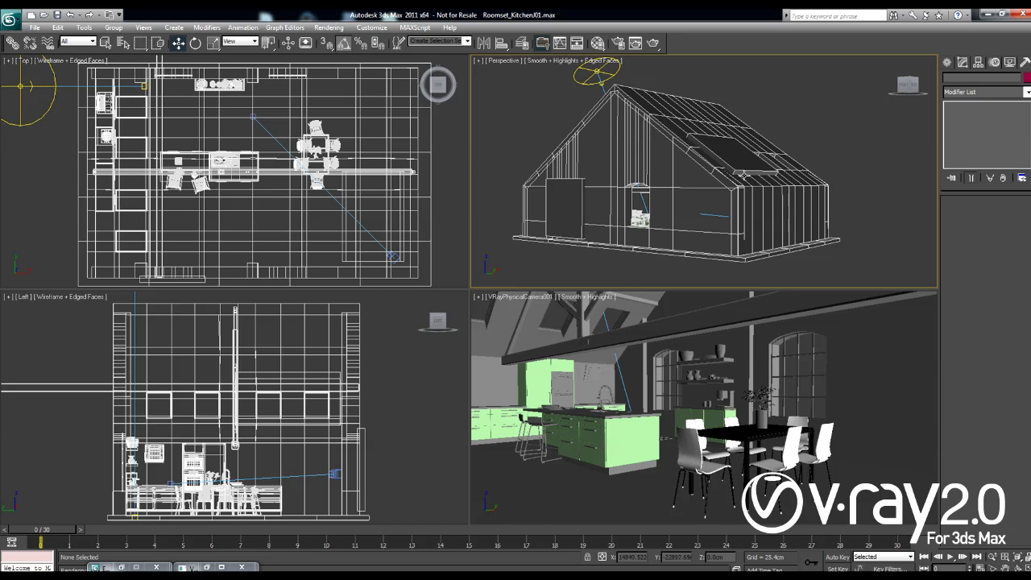
Step: Change the perspective viewport to the Back view, framed on the two arched windows
key("f")
middle_click_drag(802, 130, 477, 198)
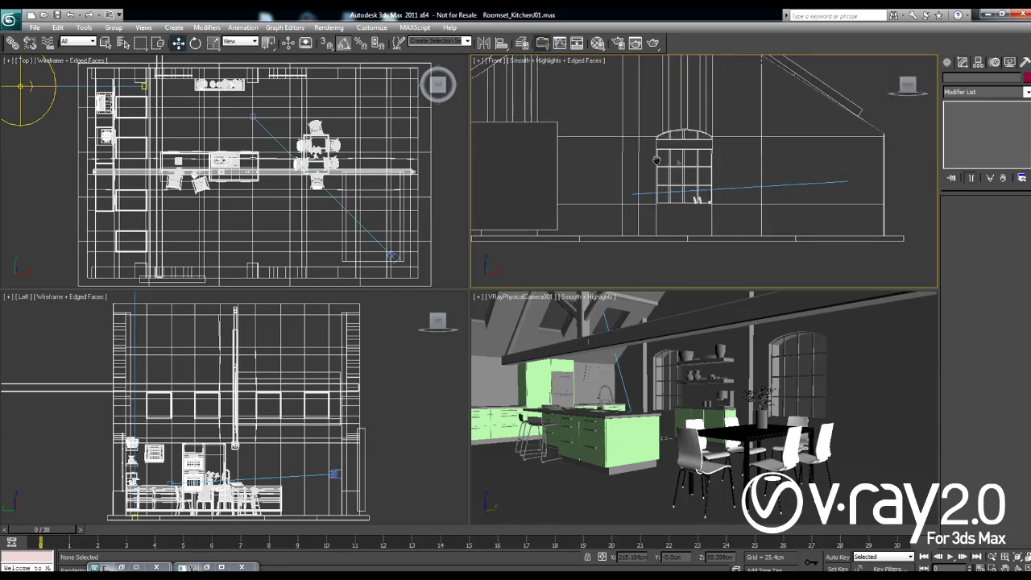
left_click(491, 61)
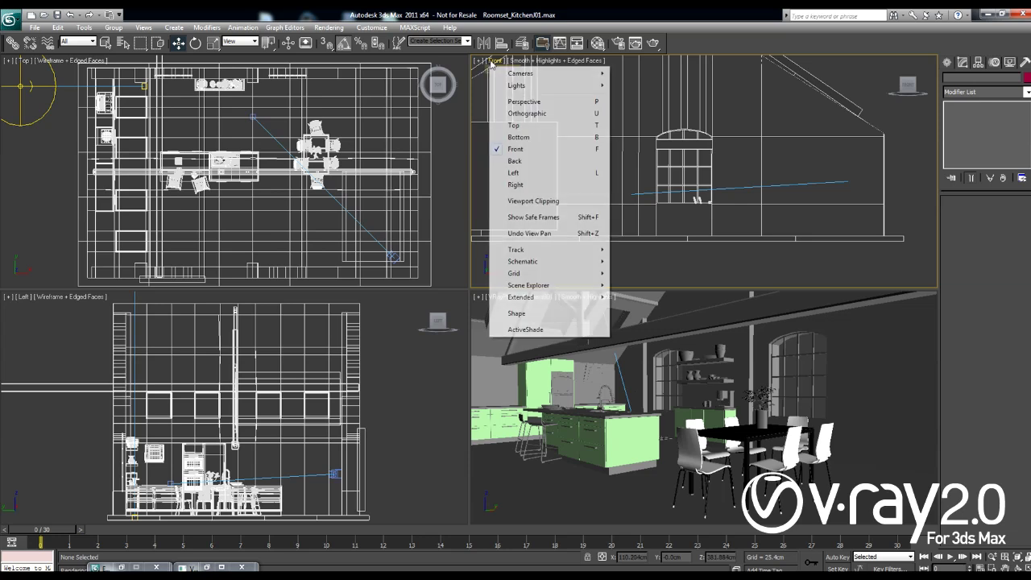
left_click(531, 162)
middle_click_drag(783, 152, 695, 173)
Step: Create a plane VRayLight with Skylight portal enabled over the arched window by the dining table, about 75 by 89 cm in half-length and half-width
left_click(947, 62)
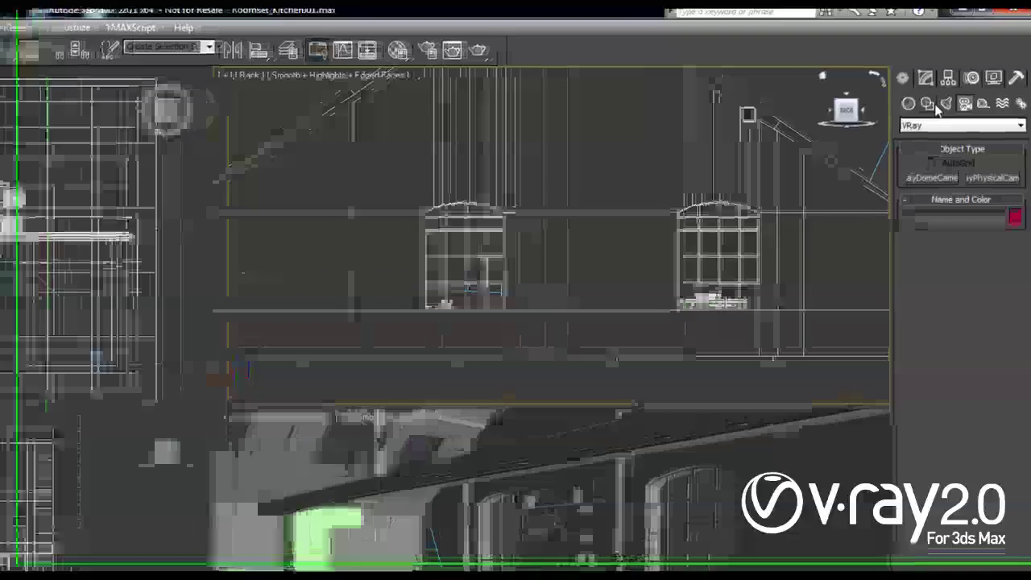
left_click(944, 104)
left_click(933, 124)
left_click(923, 161)
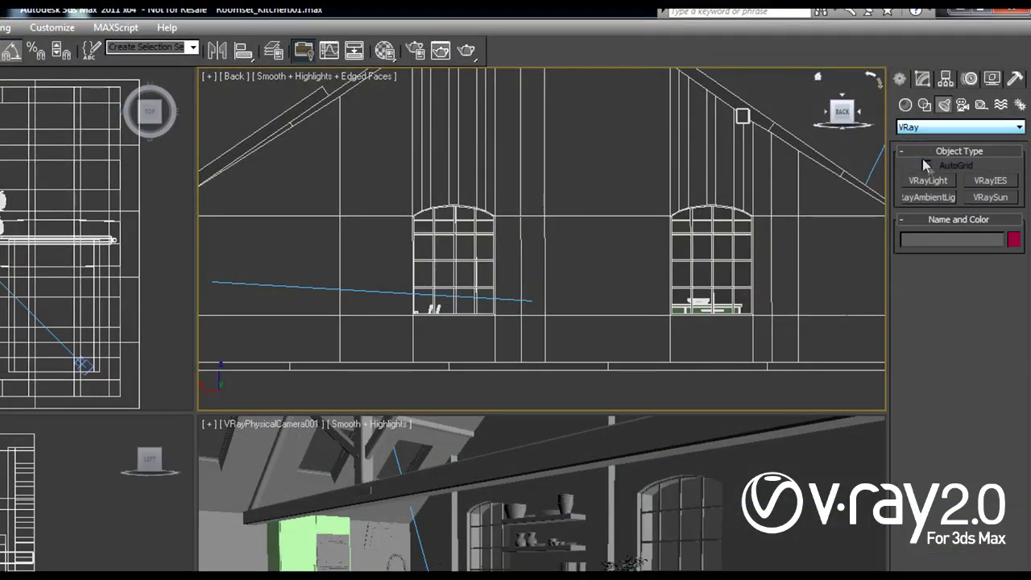
left_click(929, 180)
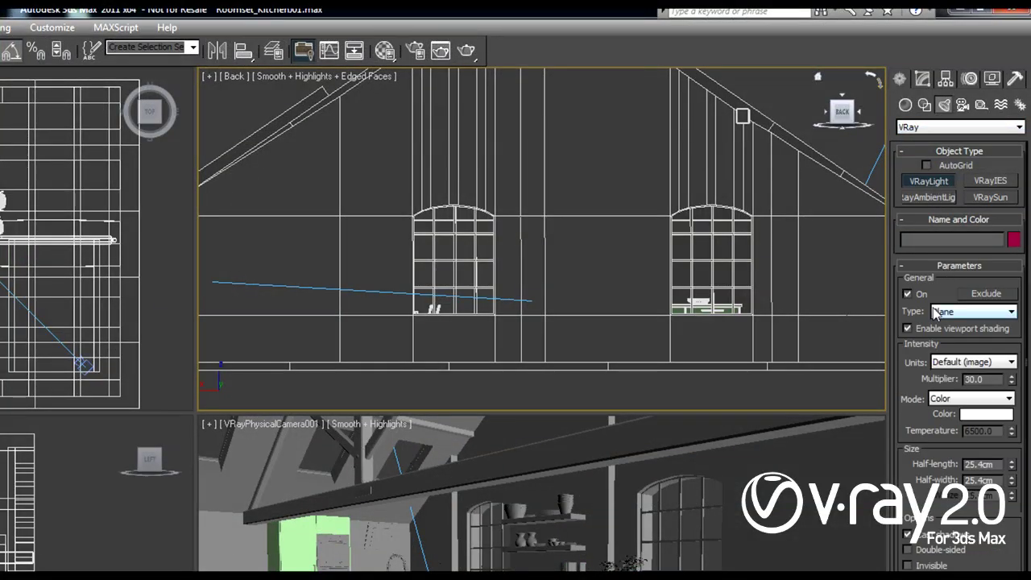
left_click_drag(918, 484, 901, 376)
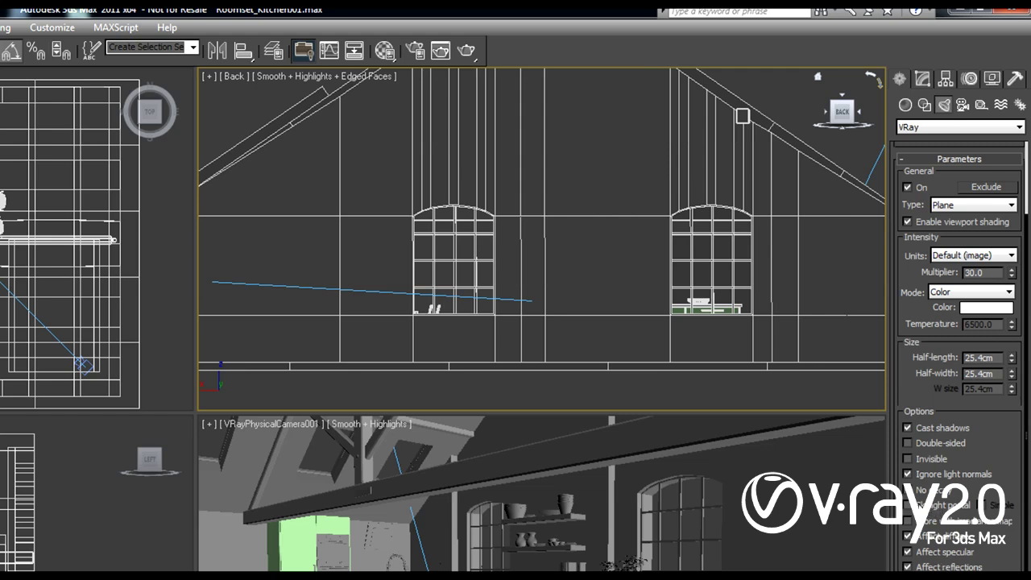
left_click(908, 505)
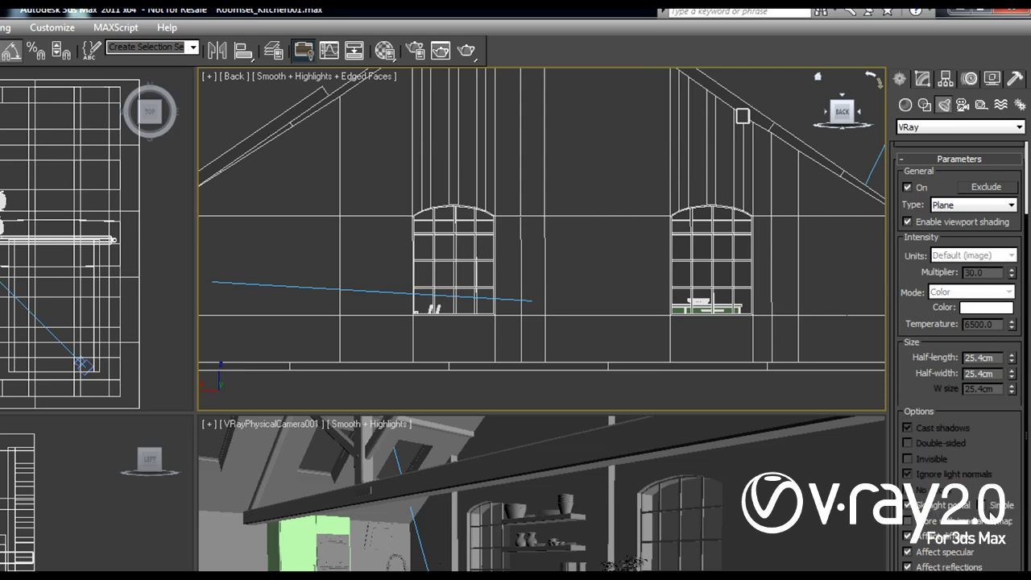
left_click_drag(409, 206, 502, 322)
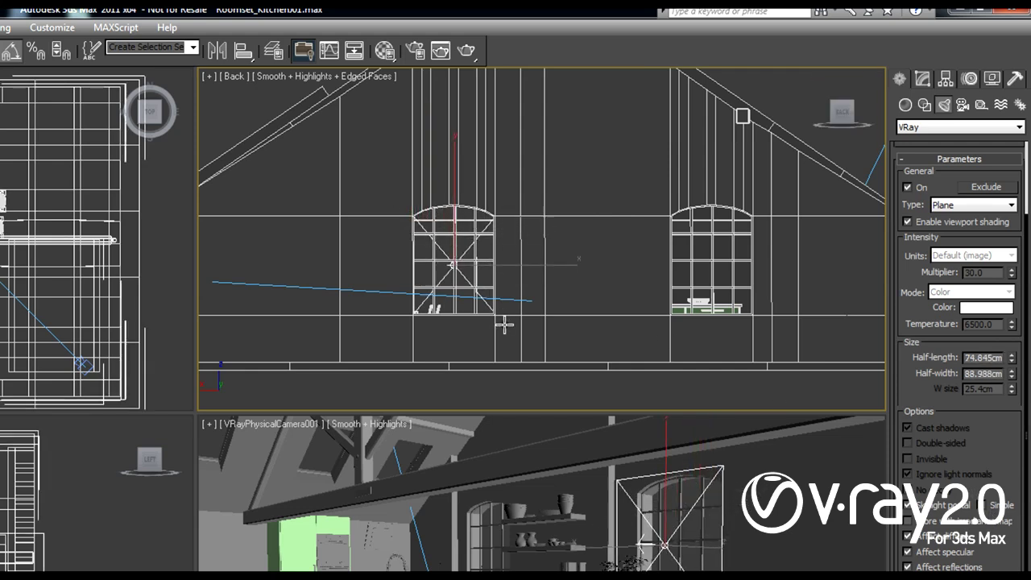
right_click(502, 322)
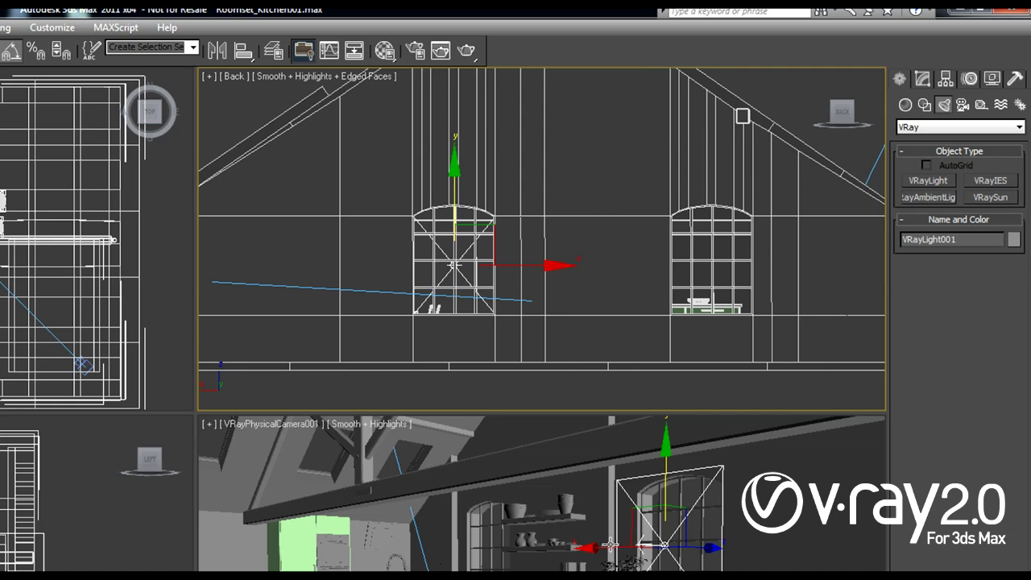
Step: Select the dining window's portal light in the camera view and try shifting it along the wall
left_click(598, 550)
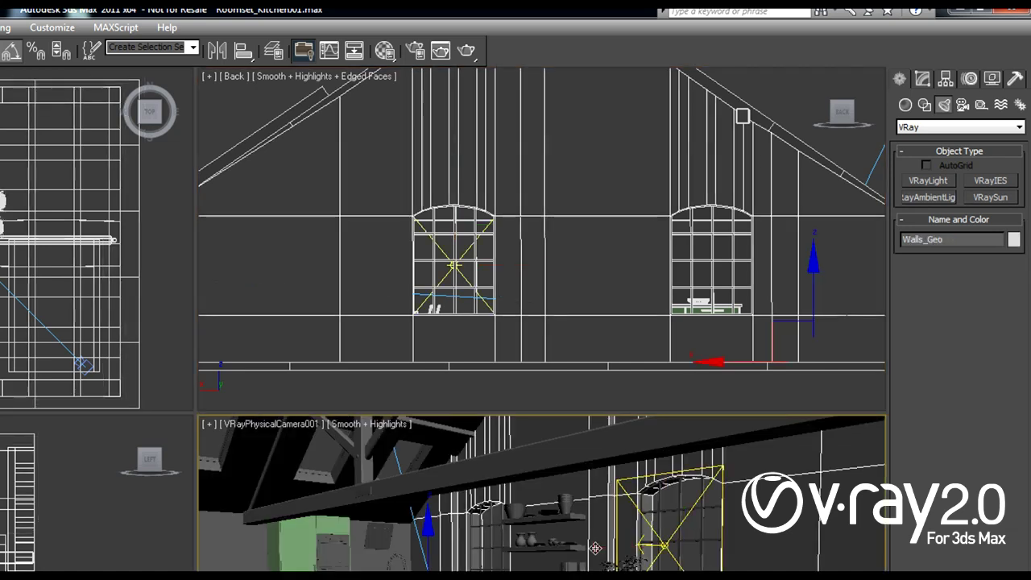
left_click(662, 548)
left_click_drag(662, 548, 739, 546)
key("z")
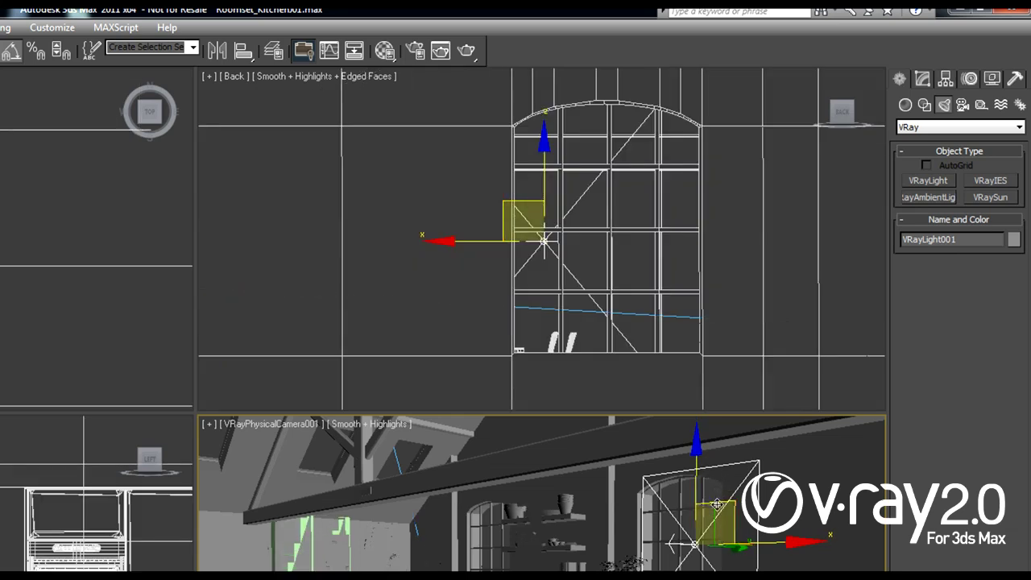
left_click_drag(717, 504, 714, 550)
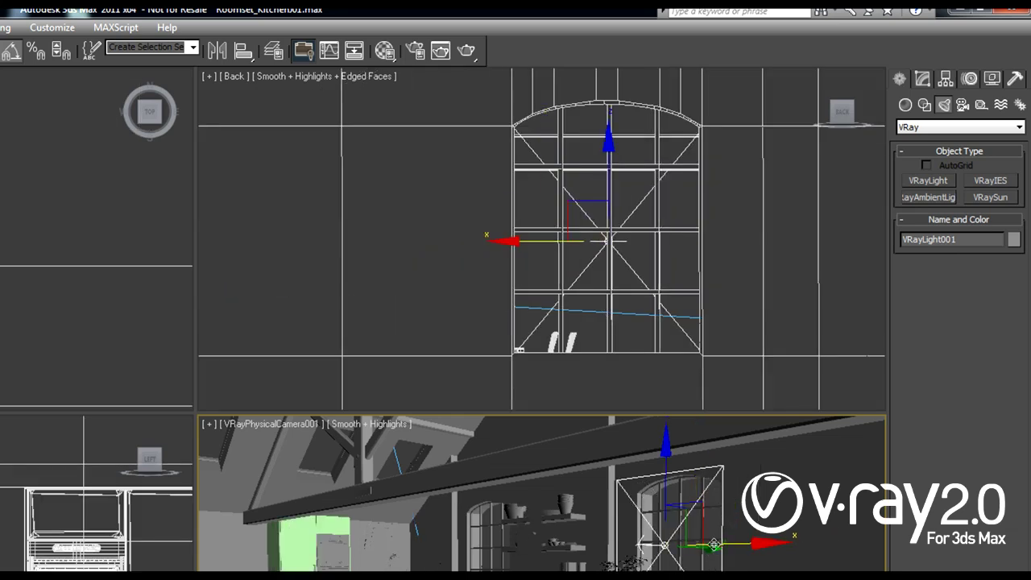
Step: Move the dining window's portal light outward along Y, checked in an orthographic view, so that it sits just outside the wall
left_click(671, 398)
middle_click_drag(574, 312, 652, 264, "alt")
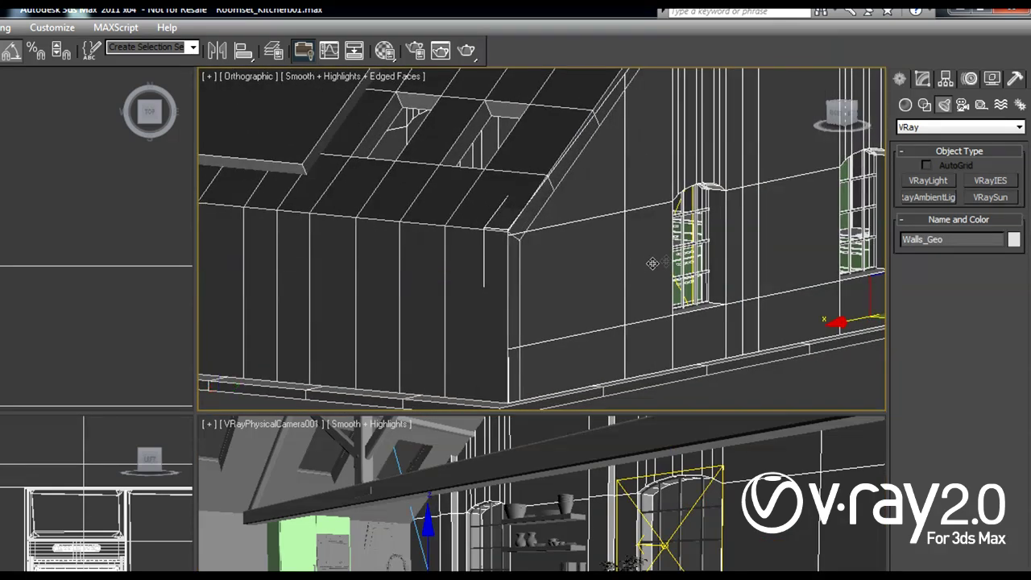
left_click(694, 252)
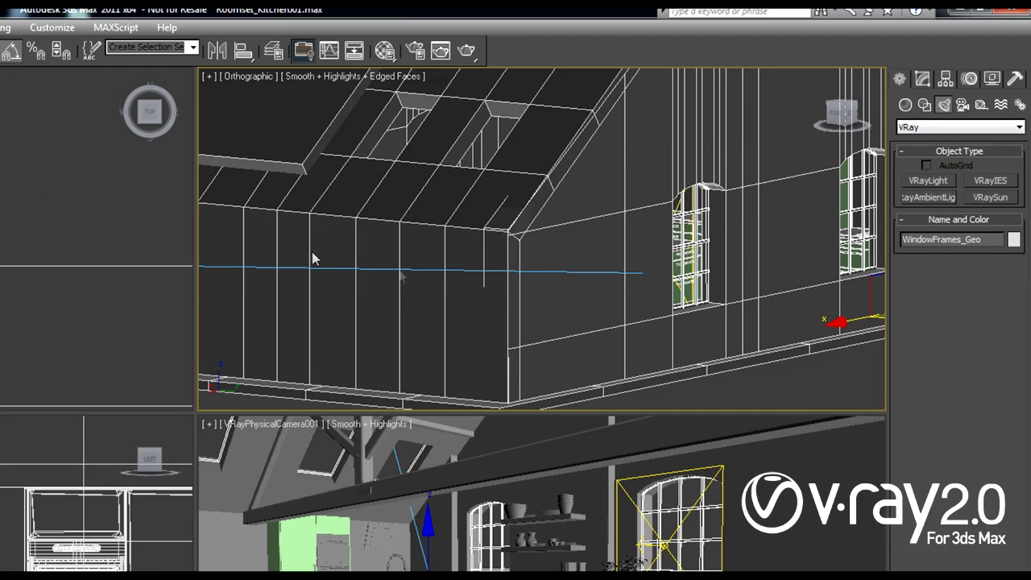
left_click(690, 222)
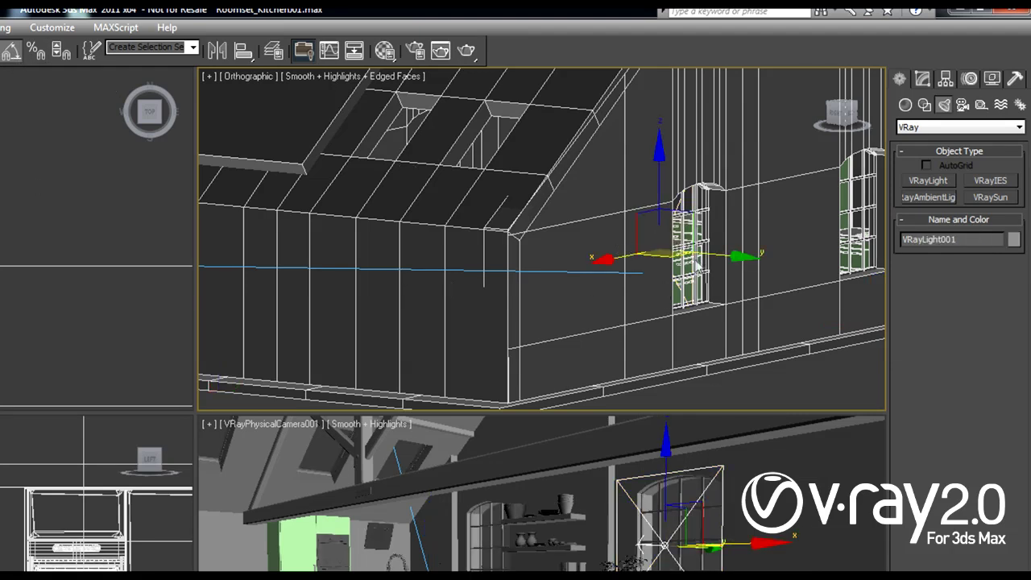
left_click_drag(739, 260, 789, 282)
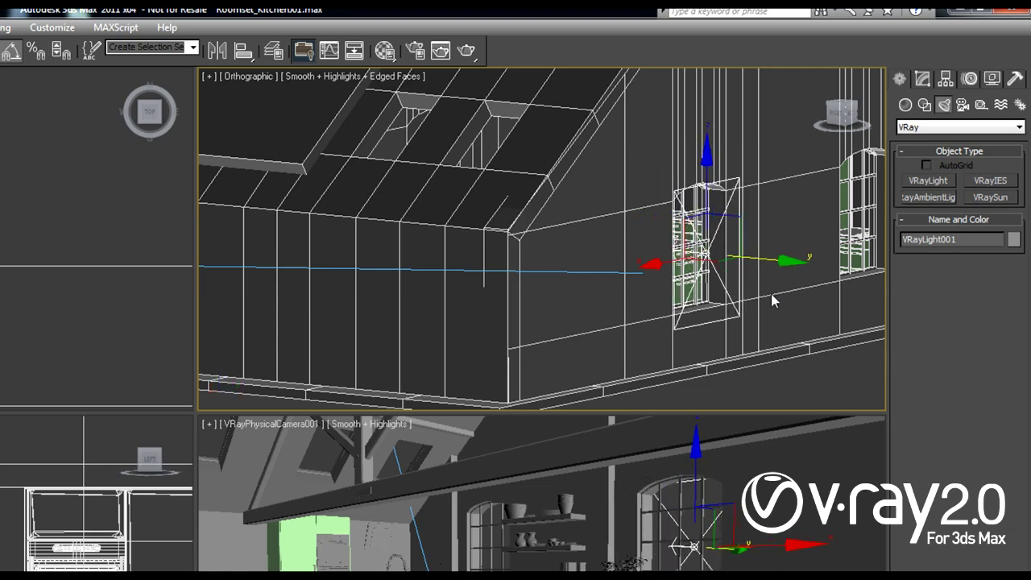
Step: Clone the portal light along the wall onto the second arched window as a single instance
middle_click_drag(779, 298, 681, 298)
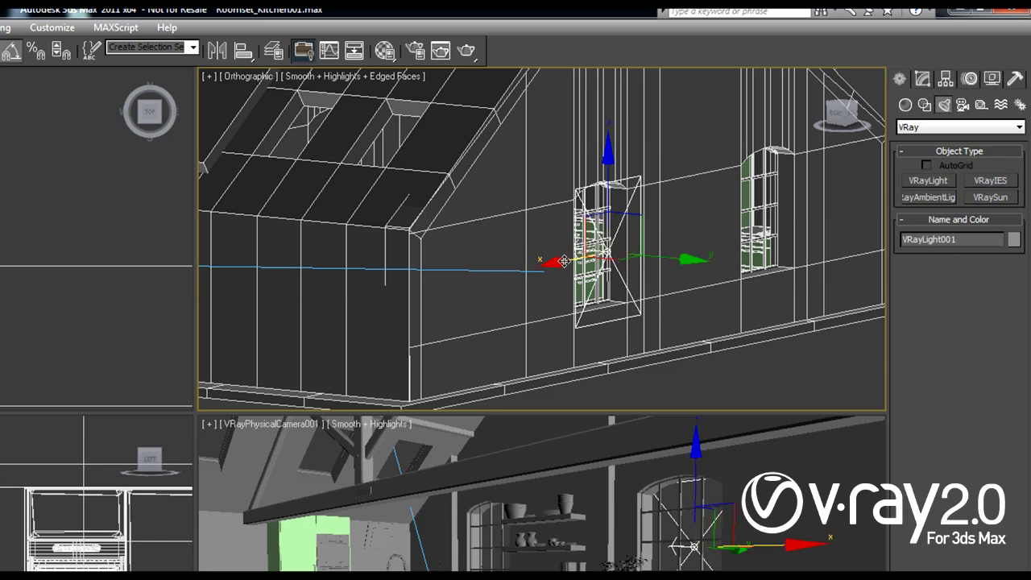
middle_click_drag(674, 279, 671, 295, "alt")
scroll(671, 290, "down", 4)
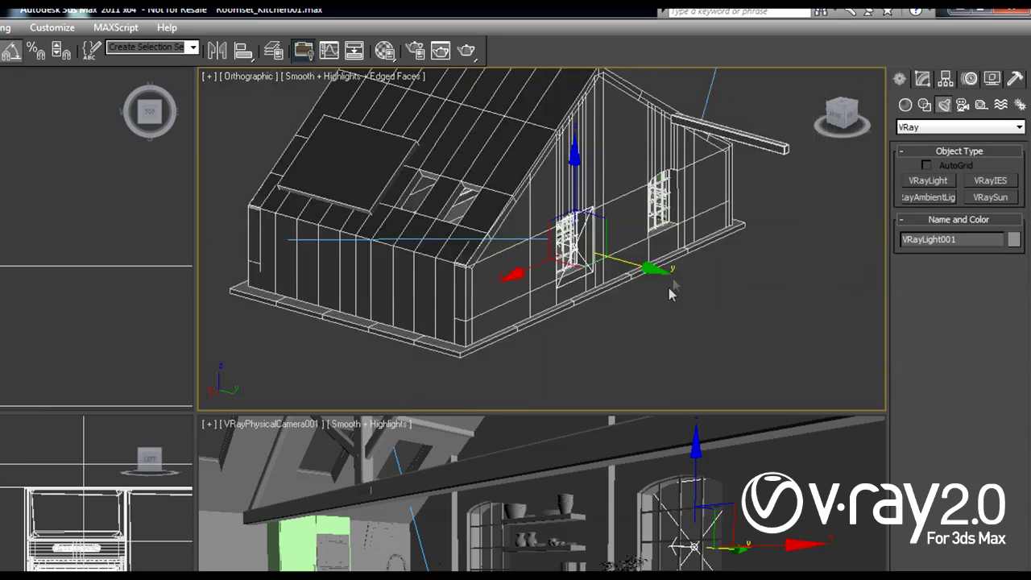
middle_click_drag(695, 218, 555, 271, "alt")
left_click_drag(435, 323, 570, 309, "shift")
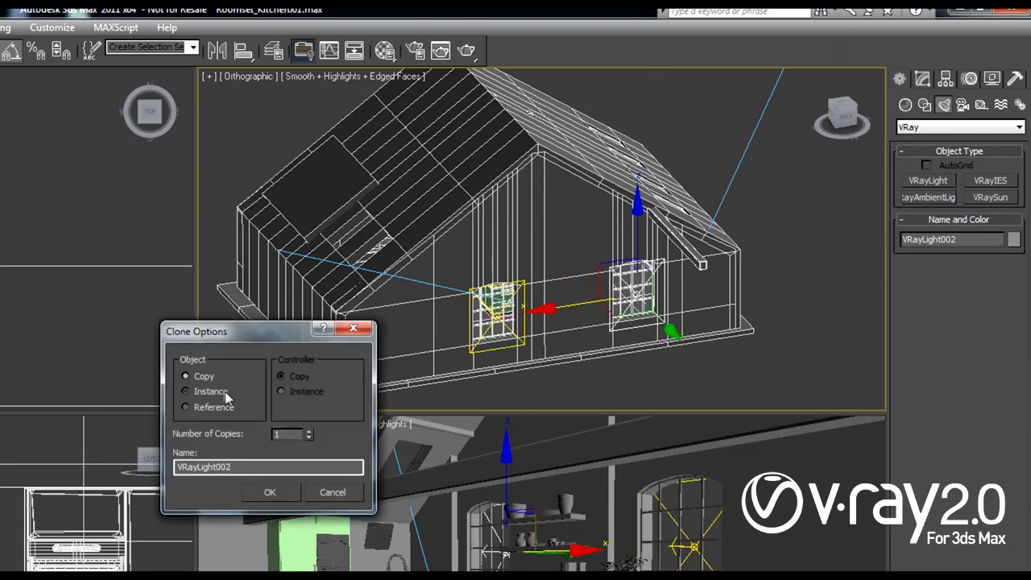
left_click(271, 491)
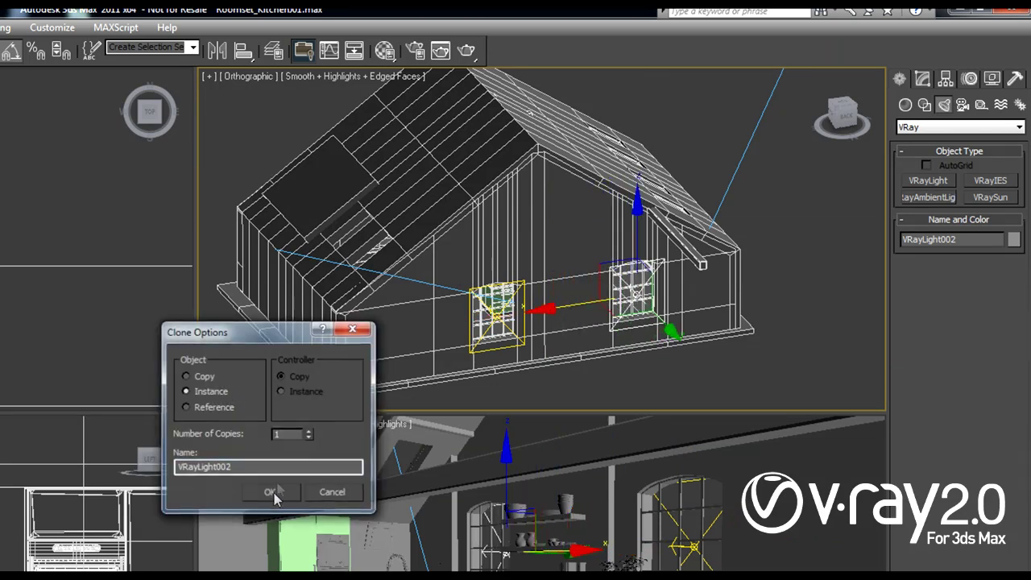
Step: Inspect the portal lights over the roof openings, and examine the fit and parameters of the one beside the raised roof panel
middle_click_drag(642, 344, 673, 341, "alt")
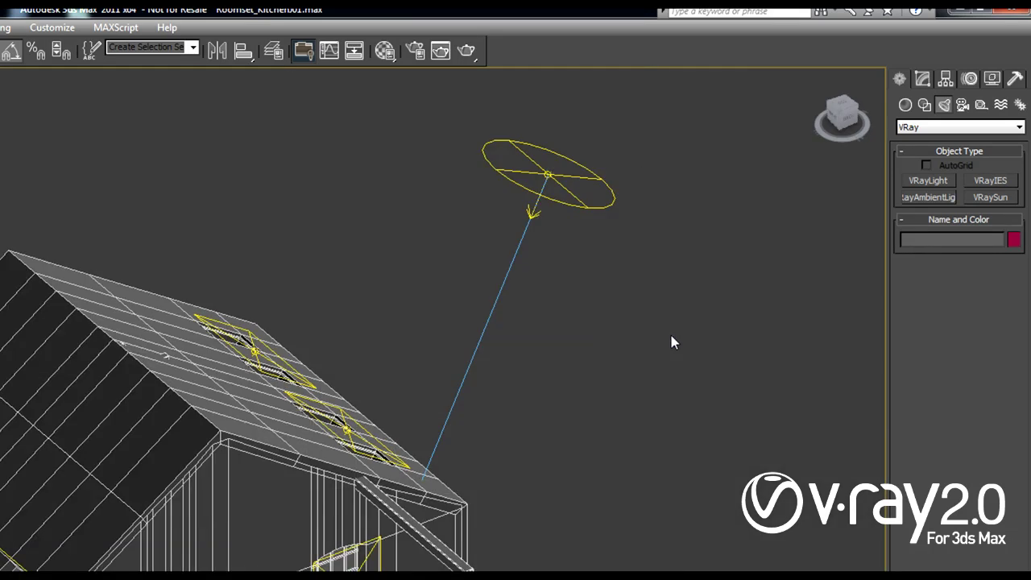
middle_click_drag(349, 354, 299, 349, "alt")
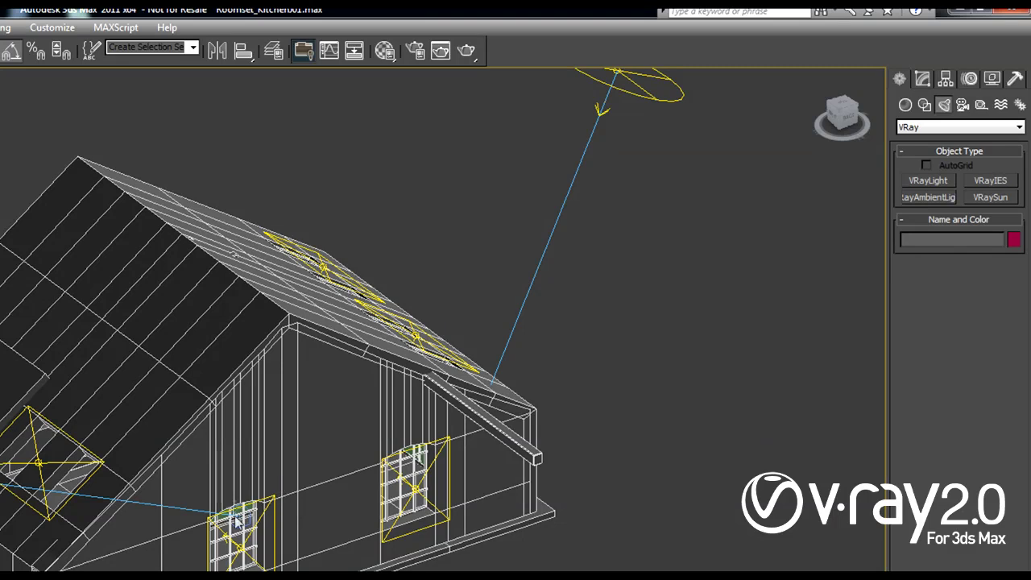
left_click(165, 457)
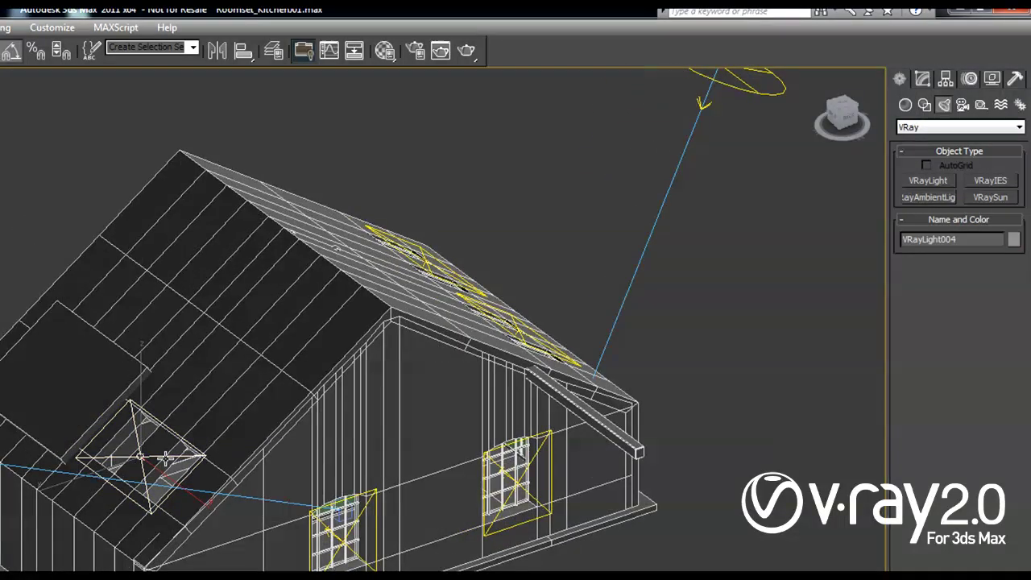
scroll(165, 457, "up", 10)
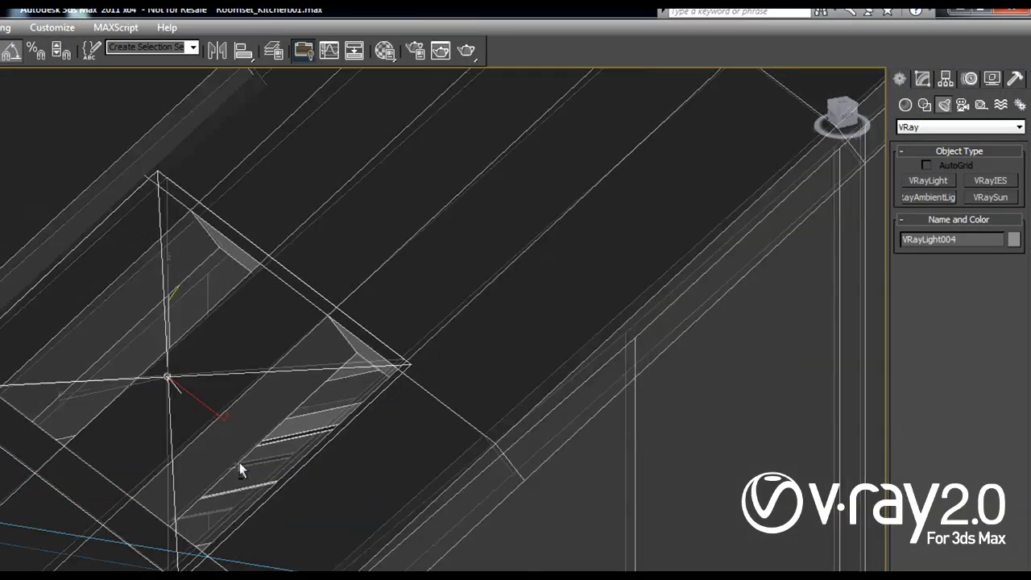
middle_click_drag(236, 430, 207, 445, "alt")
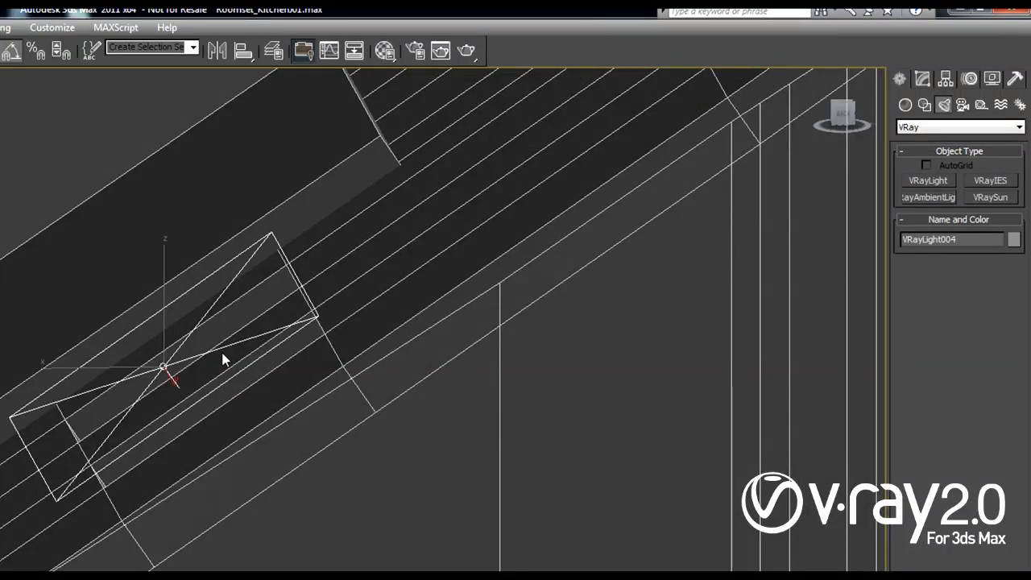
scroll(215, 304, "up", 3)
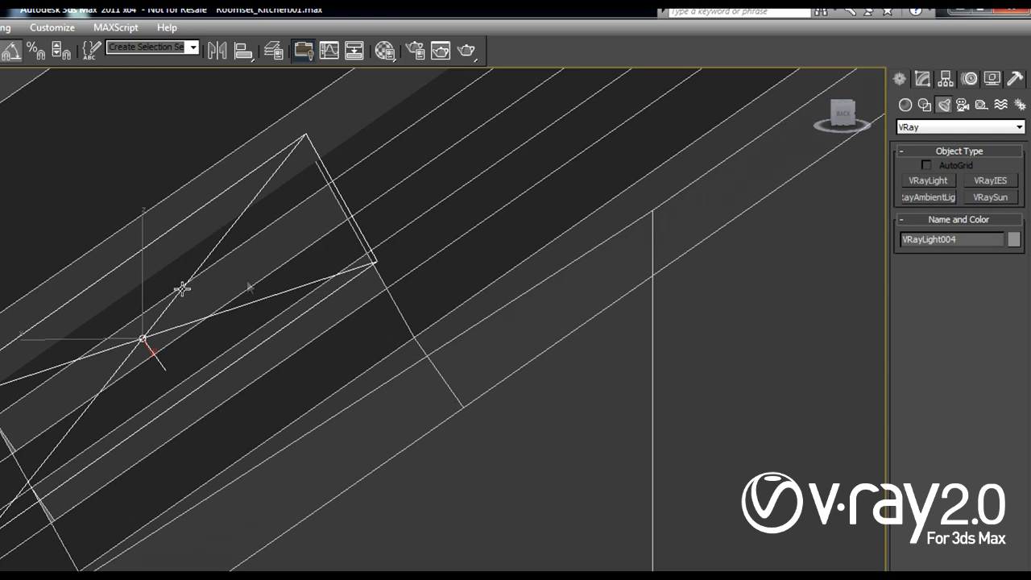
left_click(921, 79)
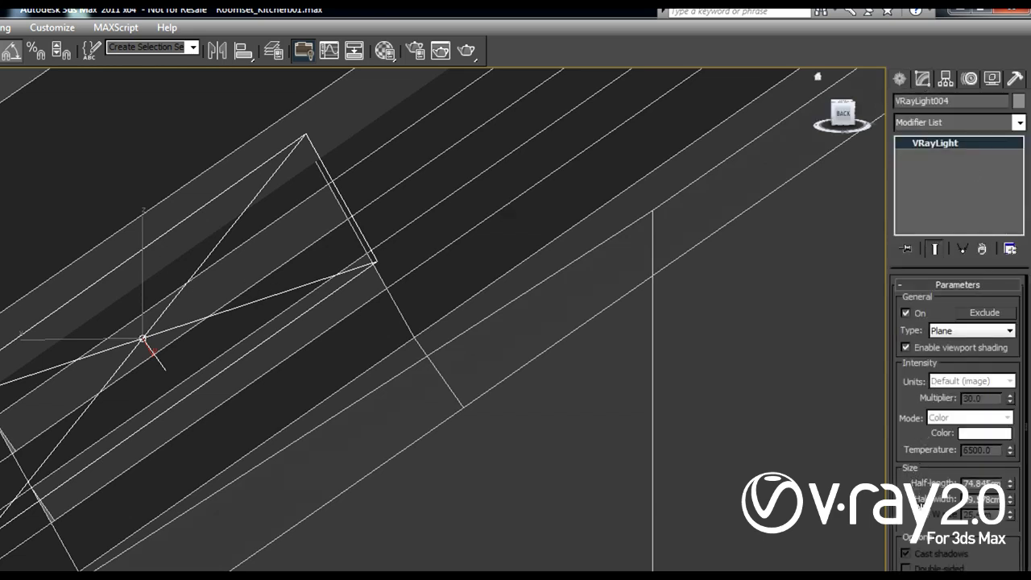
scroll(974, 566, "down", 2)
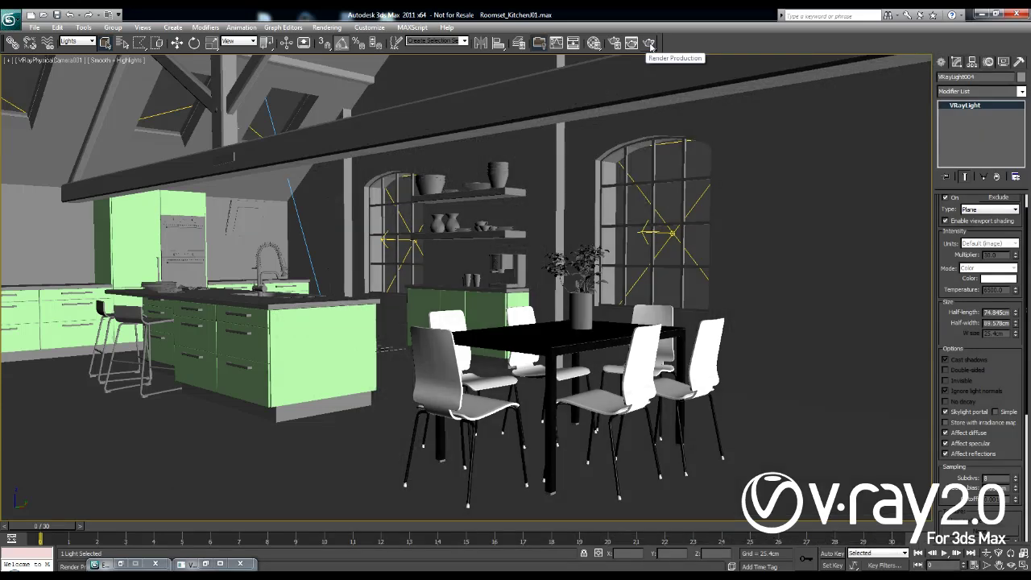
Step: Render the camera view with the portal lights, restarting the render once, and examine the floor and dining area of the image
left_click(649, 43)
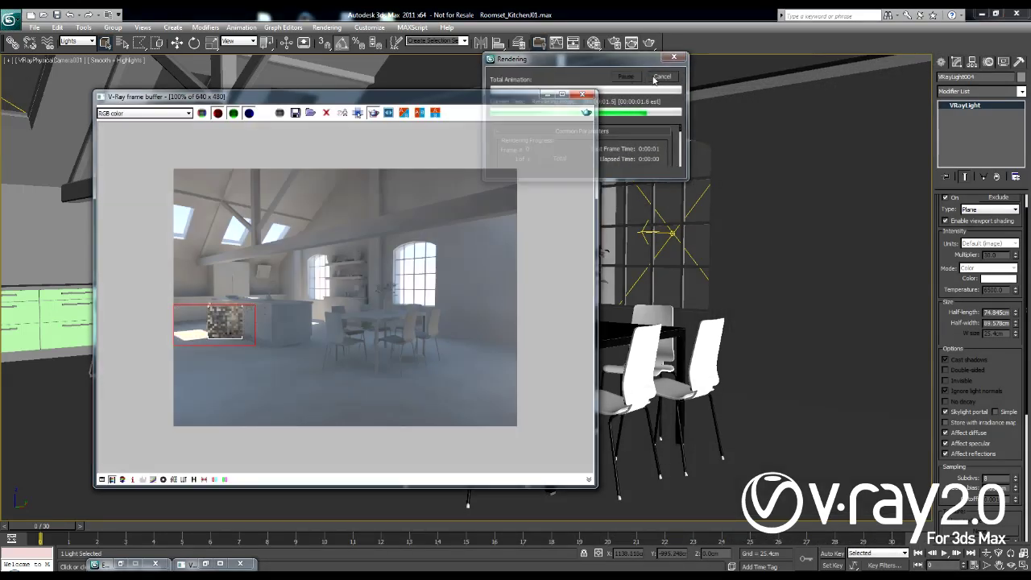
left_click(660, 77)
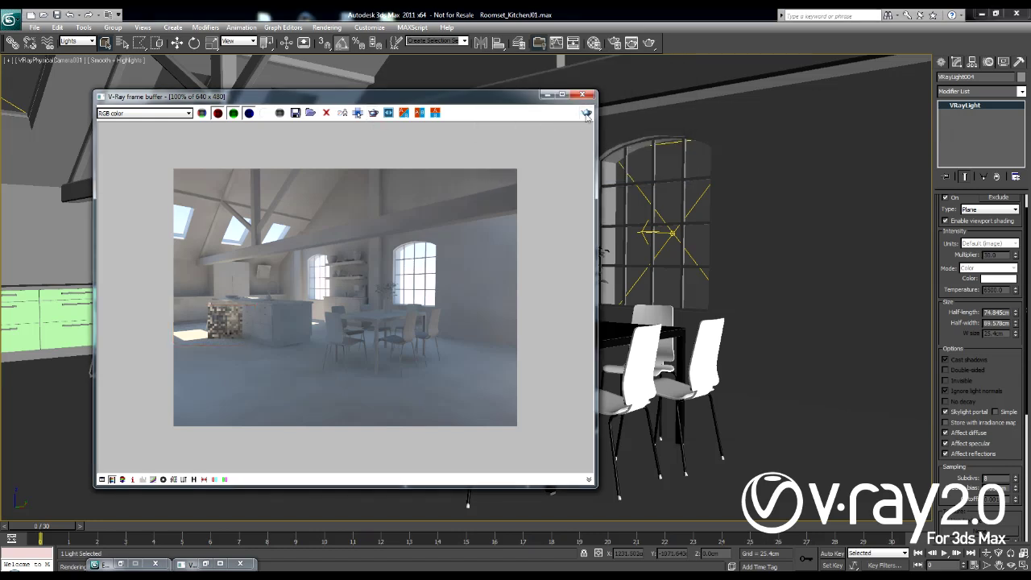
left_click(586, 113)
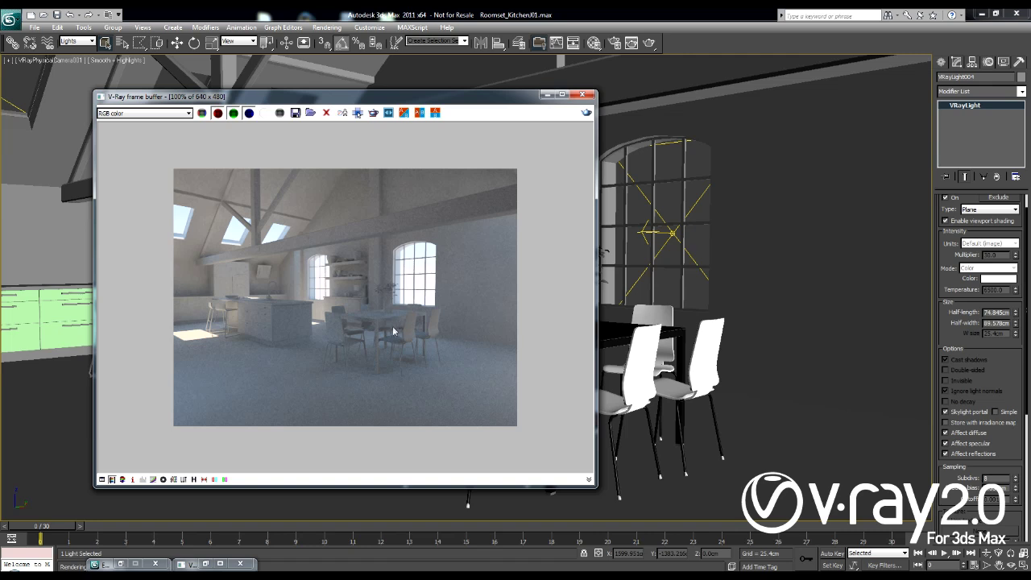
scroll(392, 326, "up", 1)
middle_click_drag(400, 367, 408, 335)
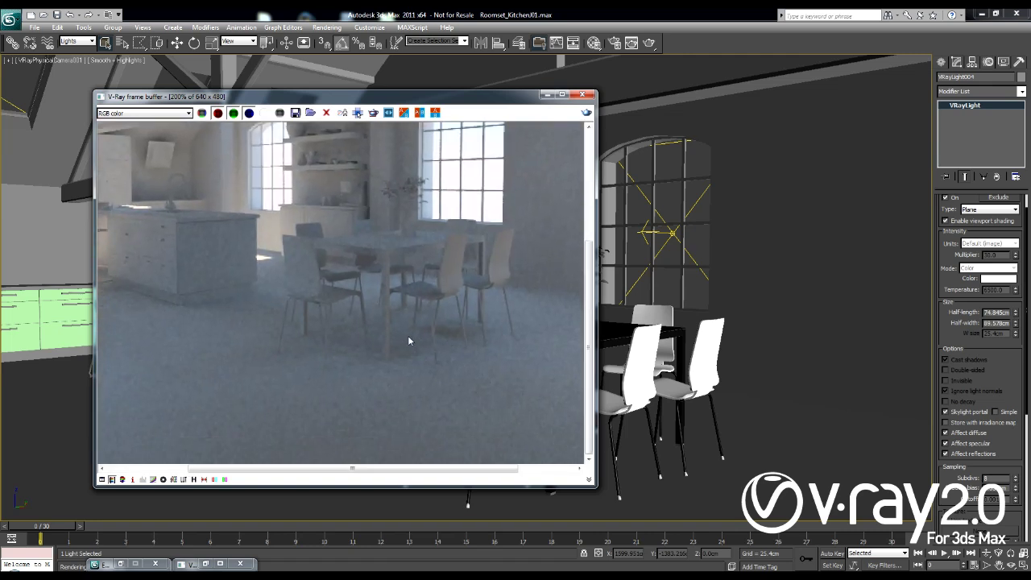
middle_click_drag(473, 342, 412, 339)
scroll(412, 339, "down", 1)
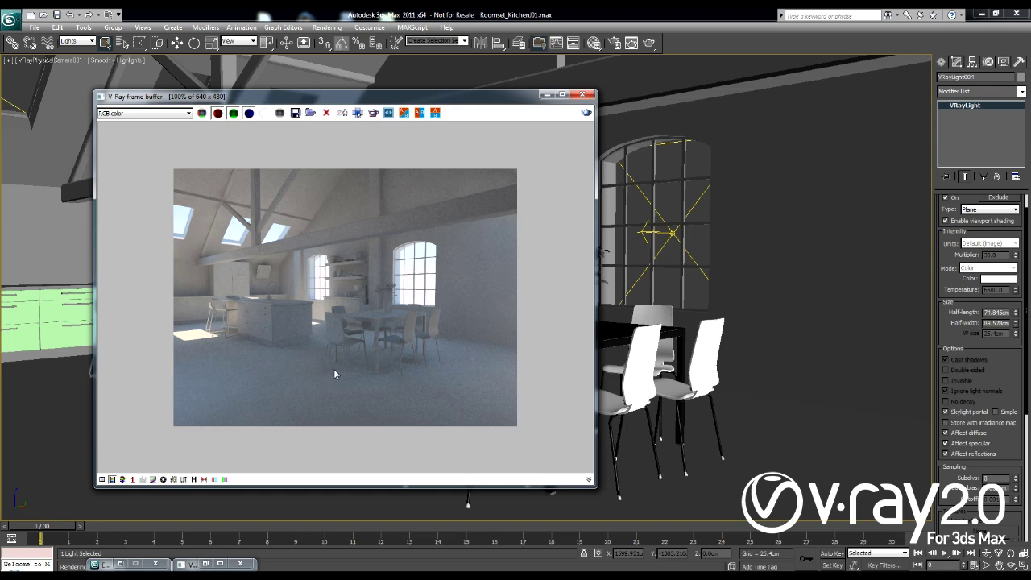
Step: Open the render settings and set the irradiance map's built-in preset to High
key("F10")
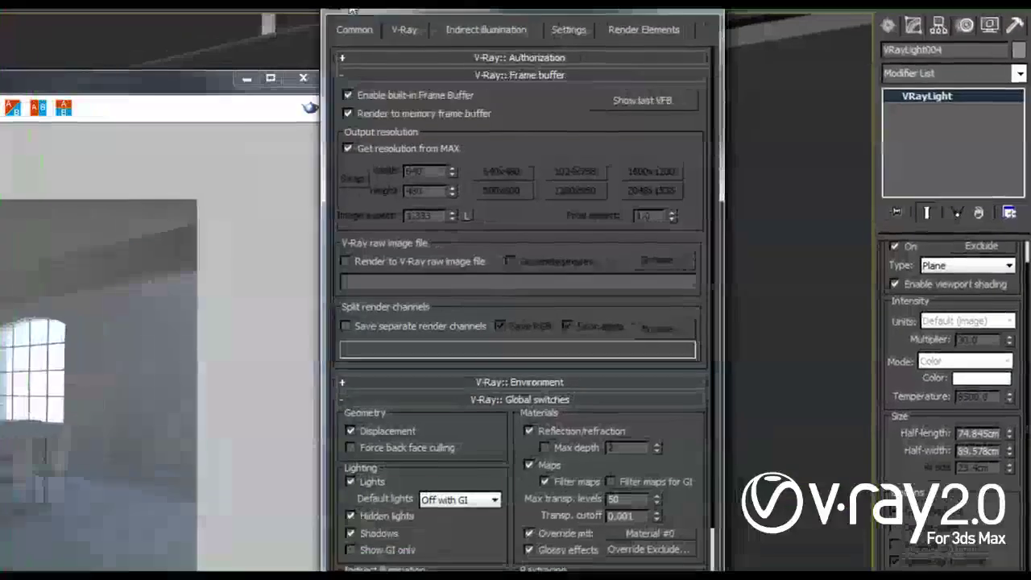
left_click_drag(460, 12, 378, 18)
left_click(403, 34)
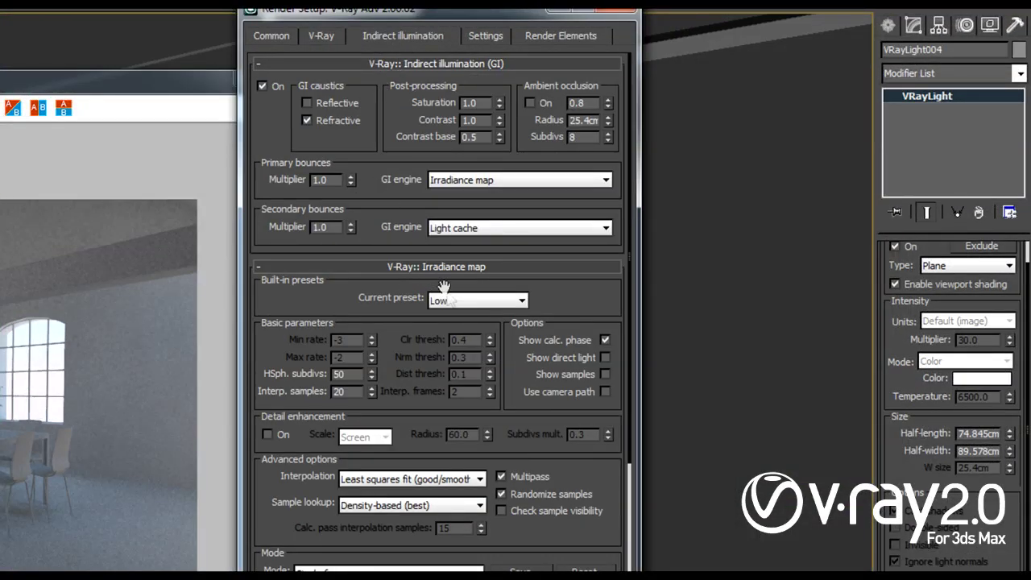
left_click(457, 302)
left_click(442, 373)
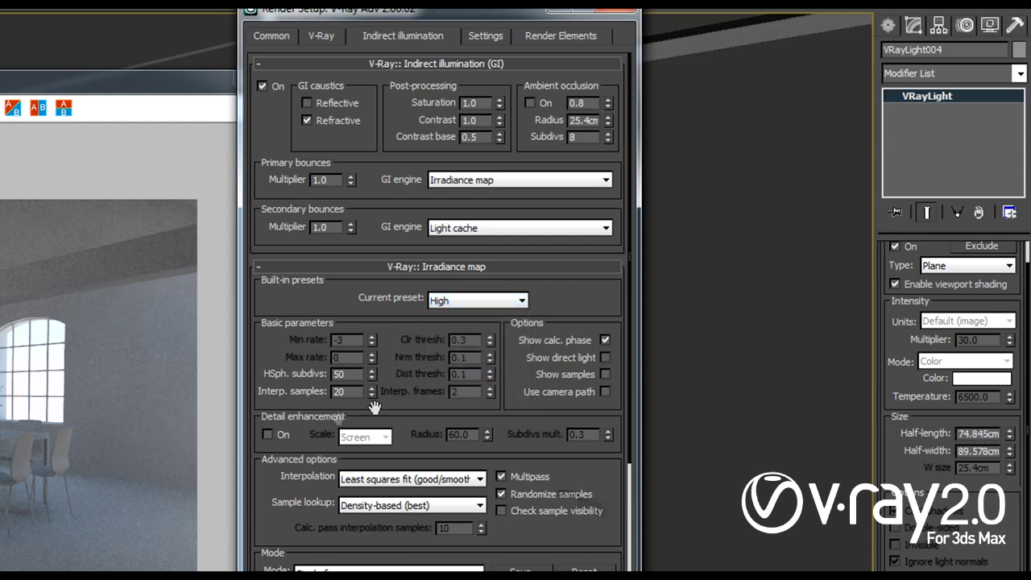
Step: Set the light cache's calculation Subdivs to 1000
scroll(280, 497, "down", 5)
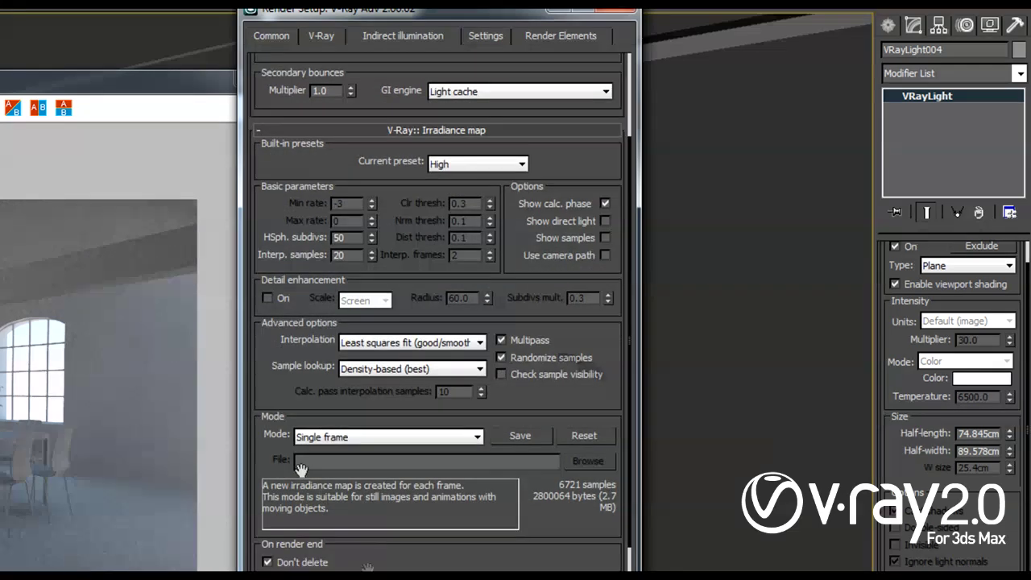
scroll(440, 312, "down", 1)
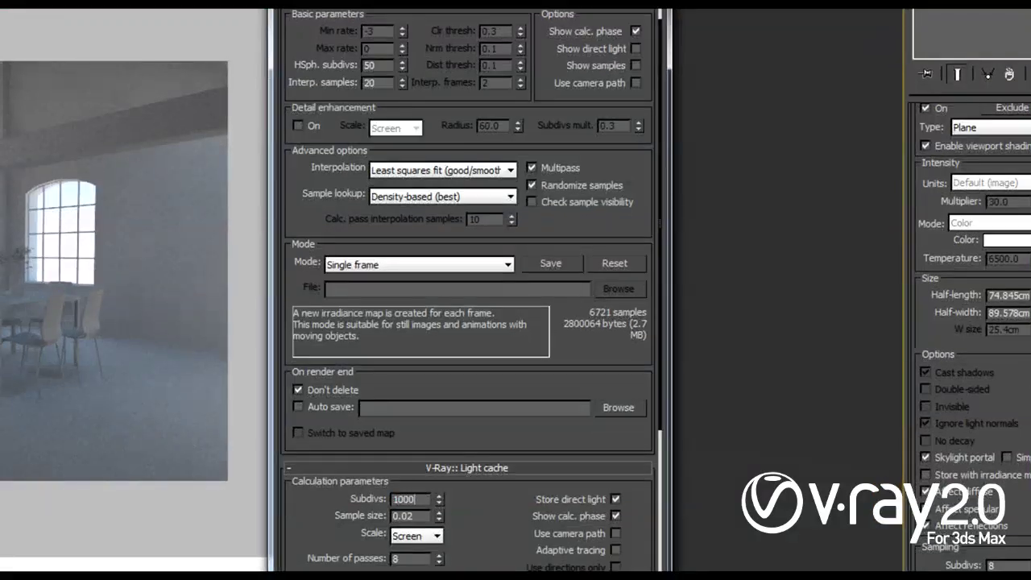
double_click(404, 499)
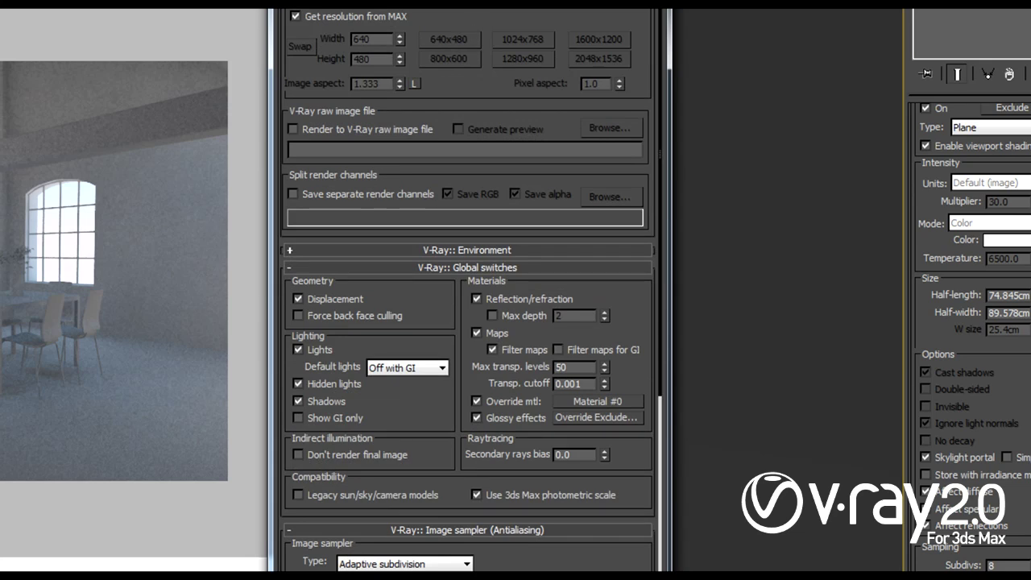
Step: Change the antialiasing image sampler type to Adaptive DMC
scroll(387, 76, "down", 5)
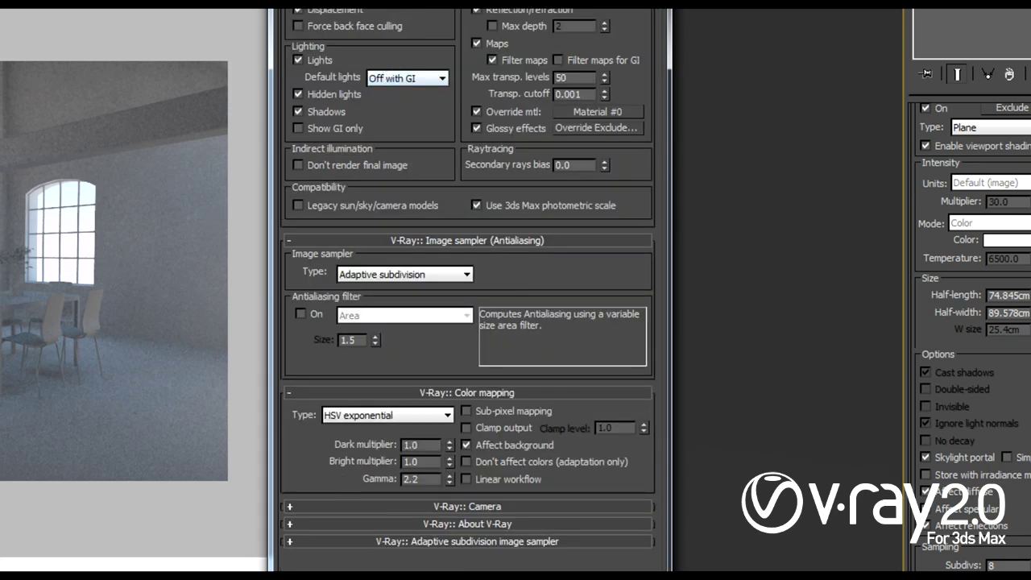
left_click(415, 274)
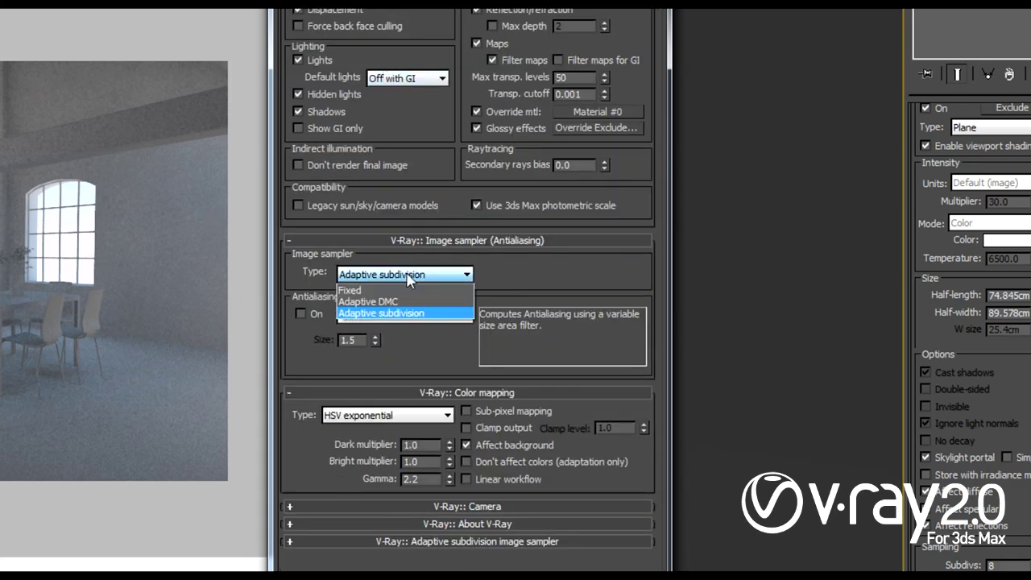
left_click(370, 302)
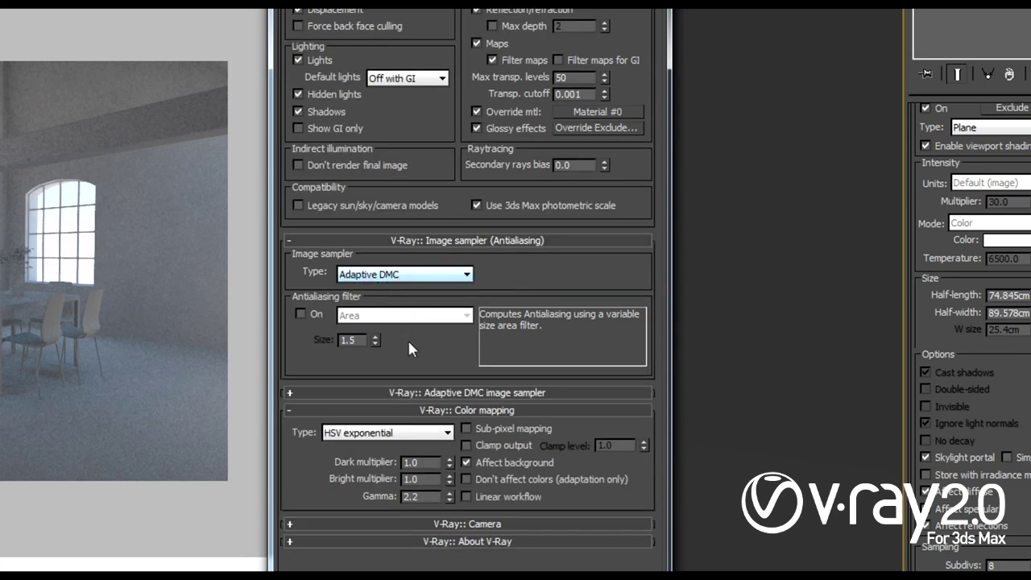
Step: Expand the Adaptive DMC image sampler settings and set Max subdivs to 10
left_click(405, 390)
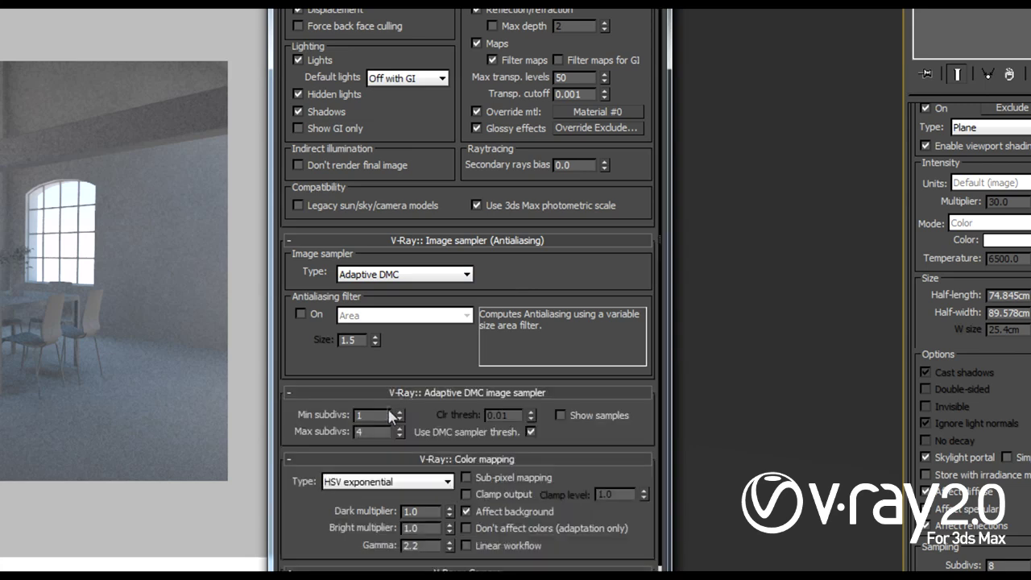
double_click(376, 431)
type("100")
key("Return")
left_click(372, 432)
key("BackSpace")
key("shift+Home")
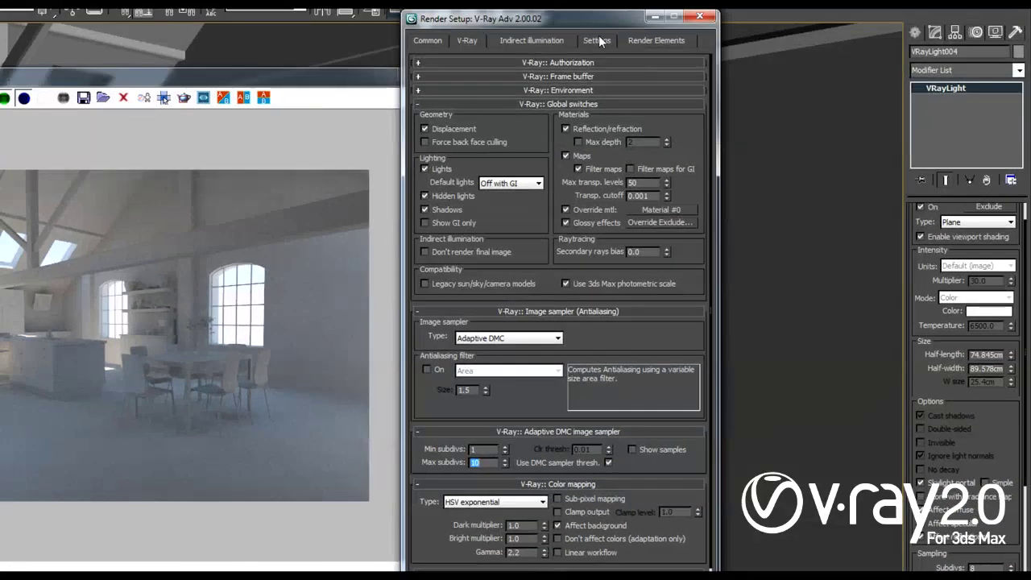
Step: Set the DMC Sampler's noise threshold to 0.005
left_click(585, 20)
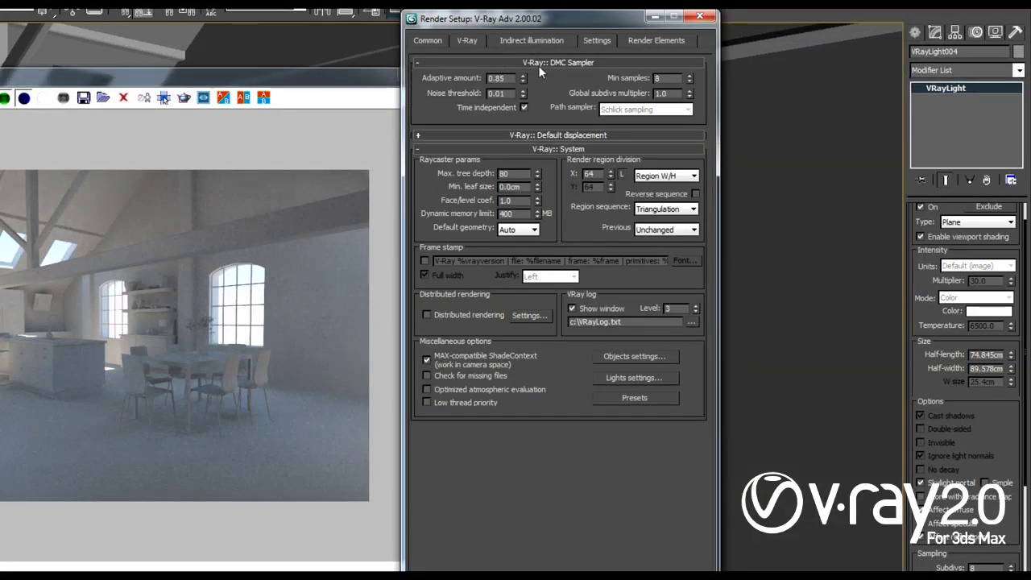
double_click(503, 94)
type("0.005")
key("Return")
Step: Set the output size to 800x600 and render the kitchen scene again from the V-Ray frame buffer
left_click(437, 39)
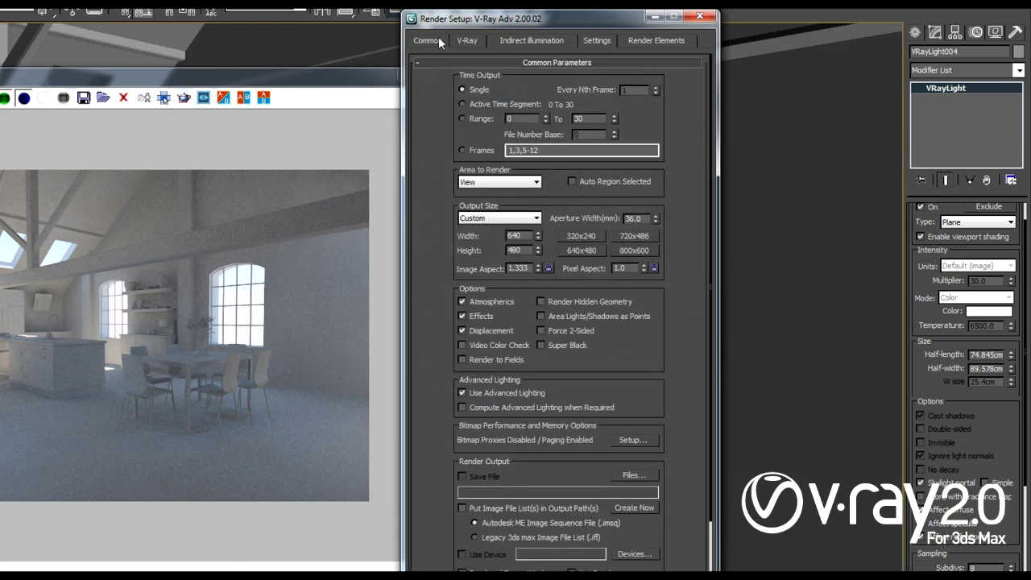
left_click(630, 250)
left_click(386, 158)
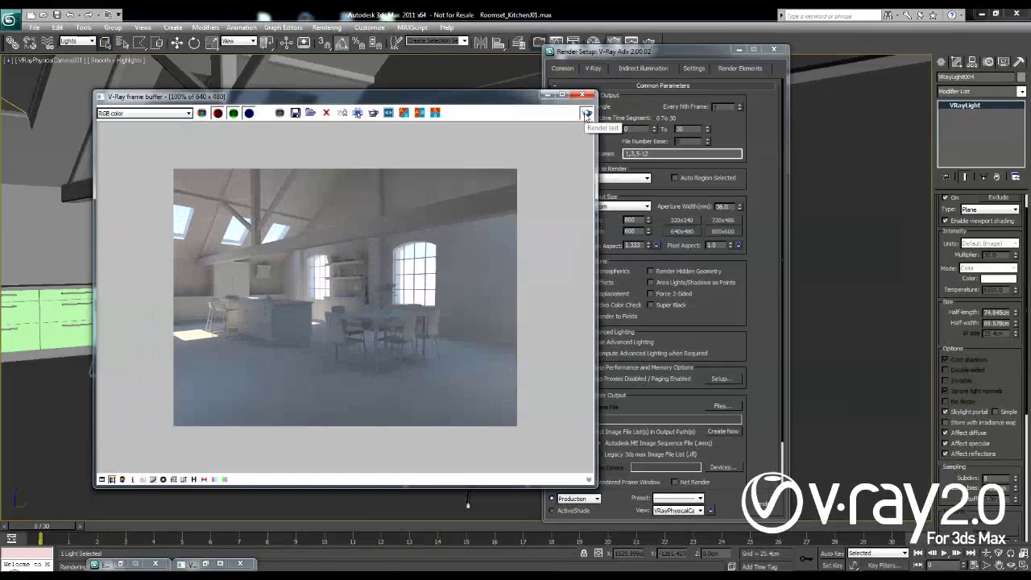
left_click(463, 99)
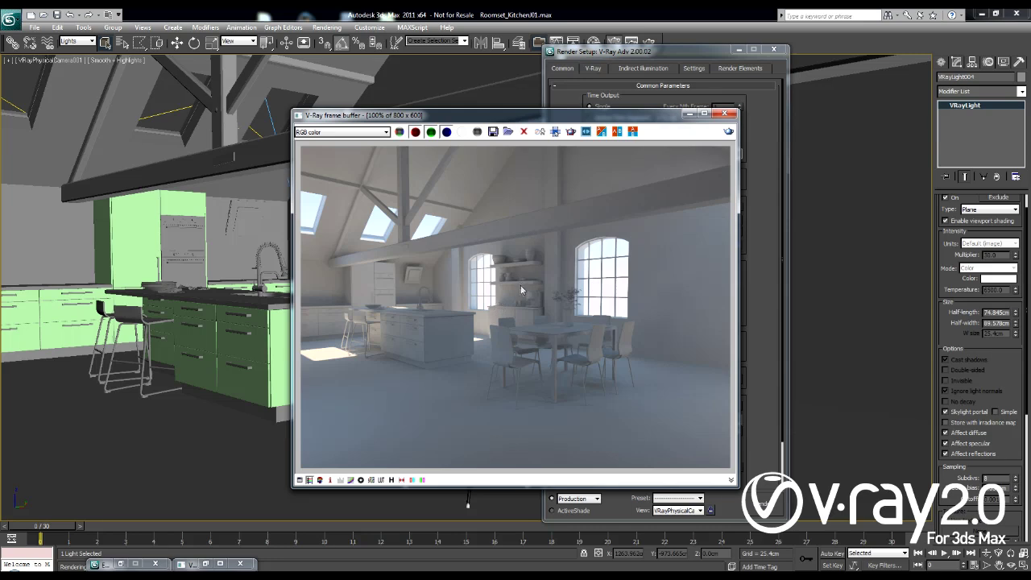
Step: Inspect the rendered kitchen island, floor and dining area at 200%, and view Kitchen_001.png in Windows Photo Viewer before returning to the render
scroll(507, 340, "up", 1)
middle_click_drag(506, 339, 660, 282)
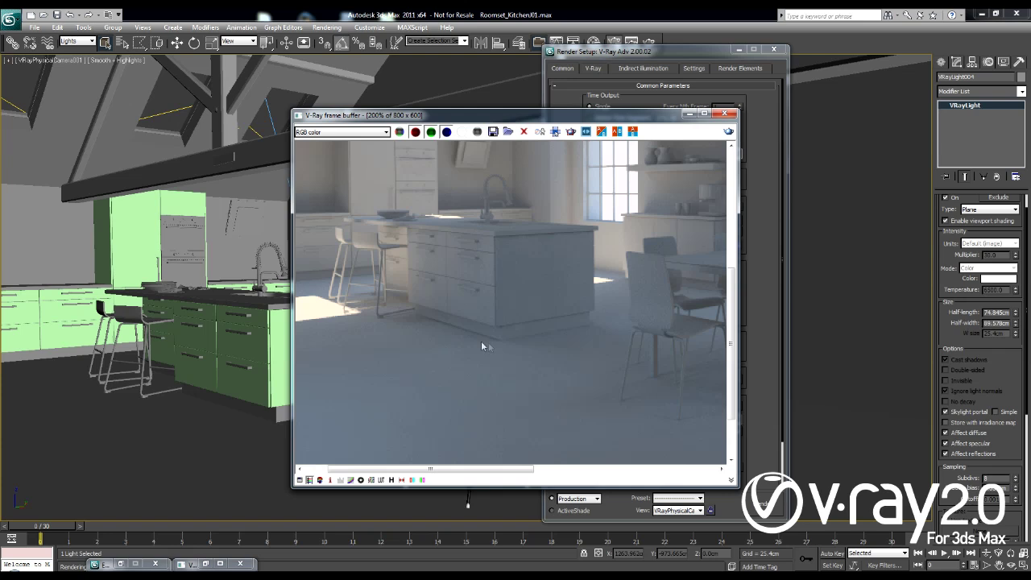
middle_click_drag(548, 369, 395, 295)
middle_click_drag(617, 295, 620, 367)
scroll(617, 361, "down", 1)
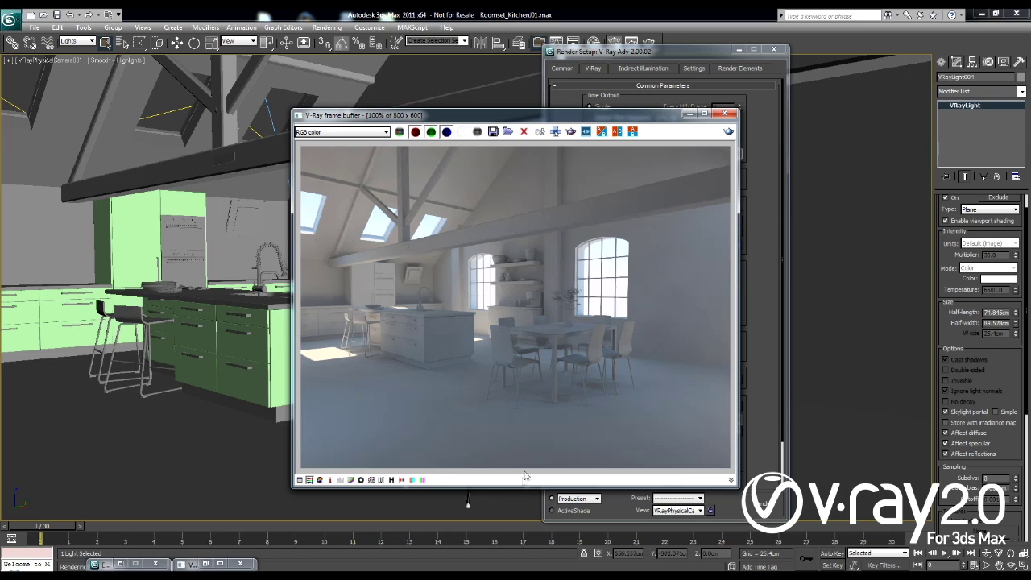
left_click(460, 574)
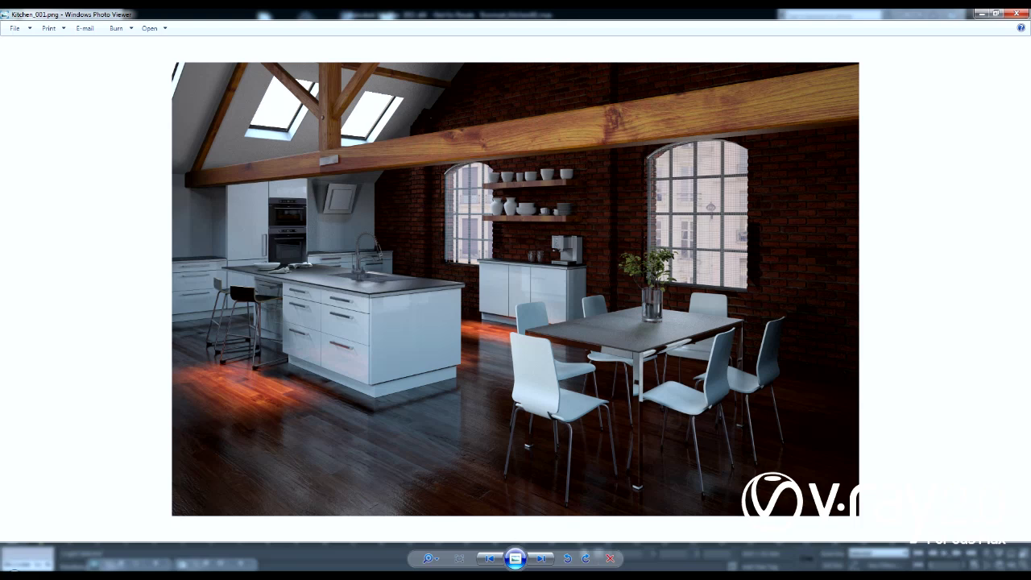
left_click(495, 516)
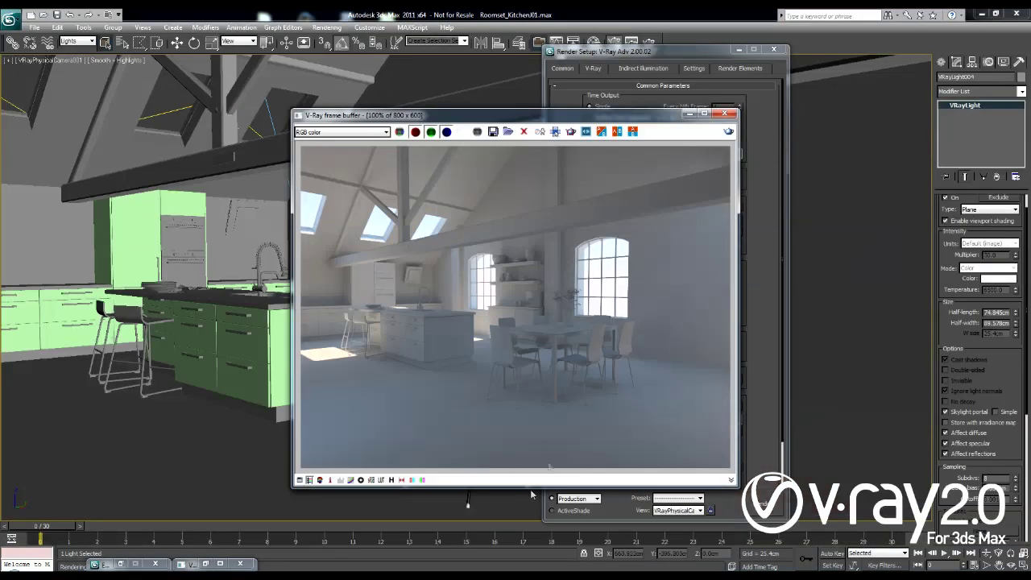